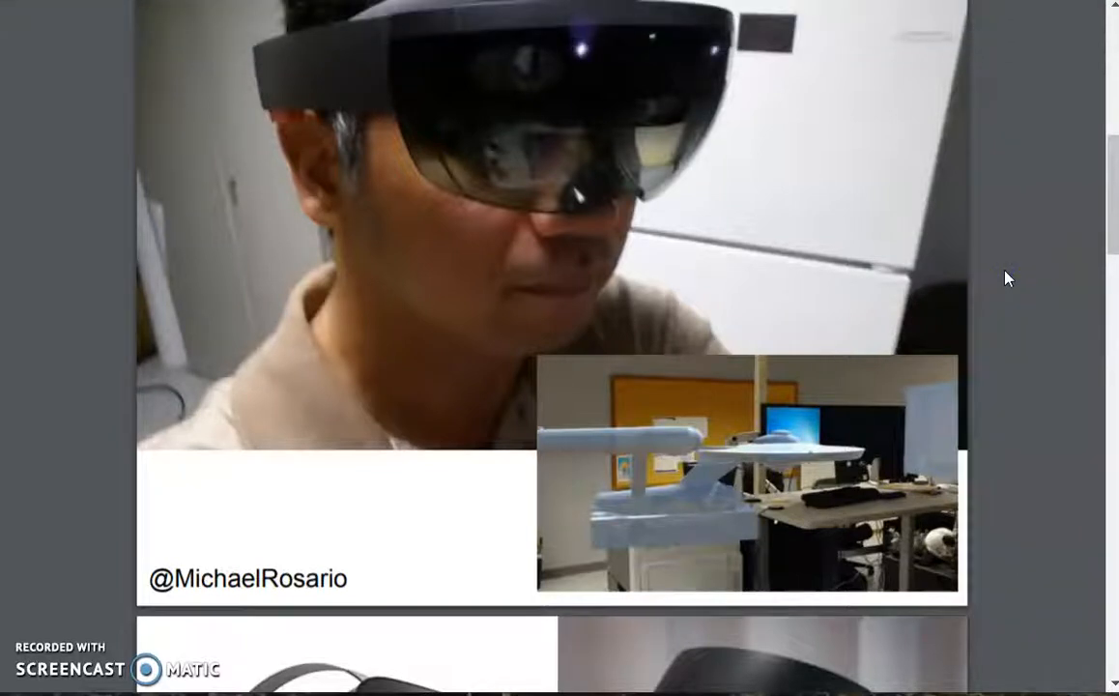
- Look through the slides showing the headset photos and the 3D-printed castle beside its virtual model
{"action": "scroll", "coordinate": [1006, 279], "scroll_direction": "down", "scroll_amount": 6}
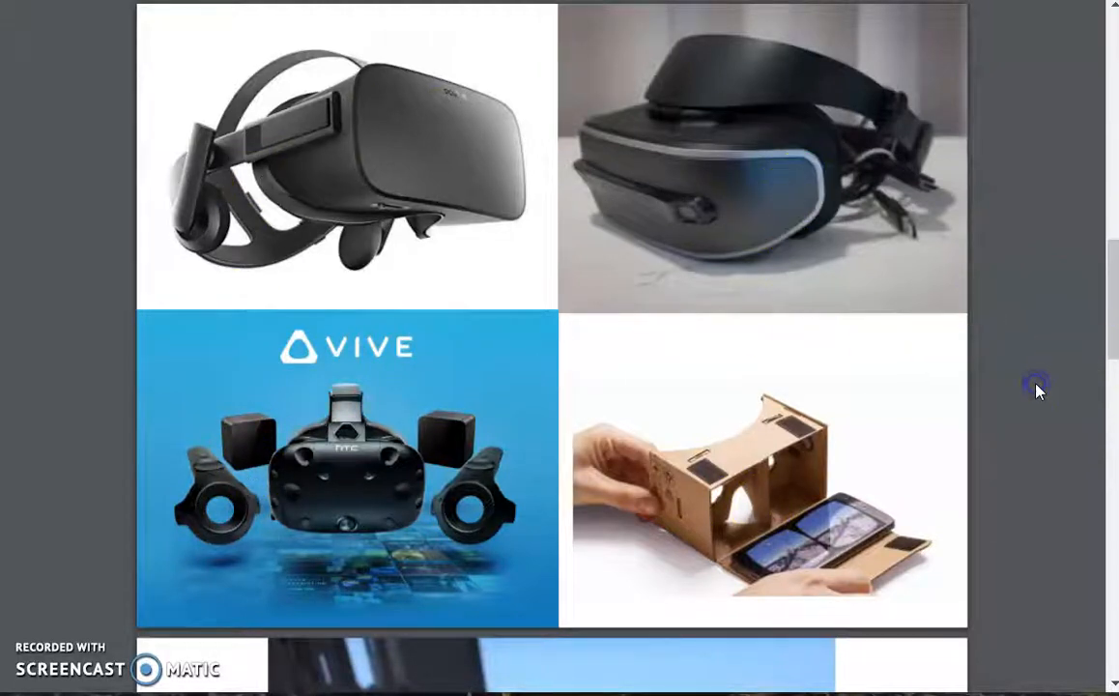
{"action": "scroll", "coordinate": [1037, 390], "scroll_direction": "down", "scroll_amount": 5}
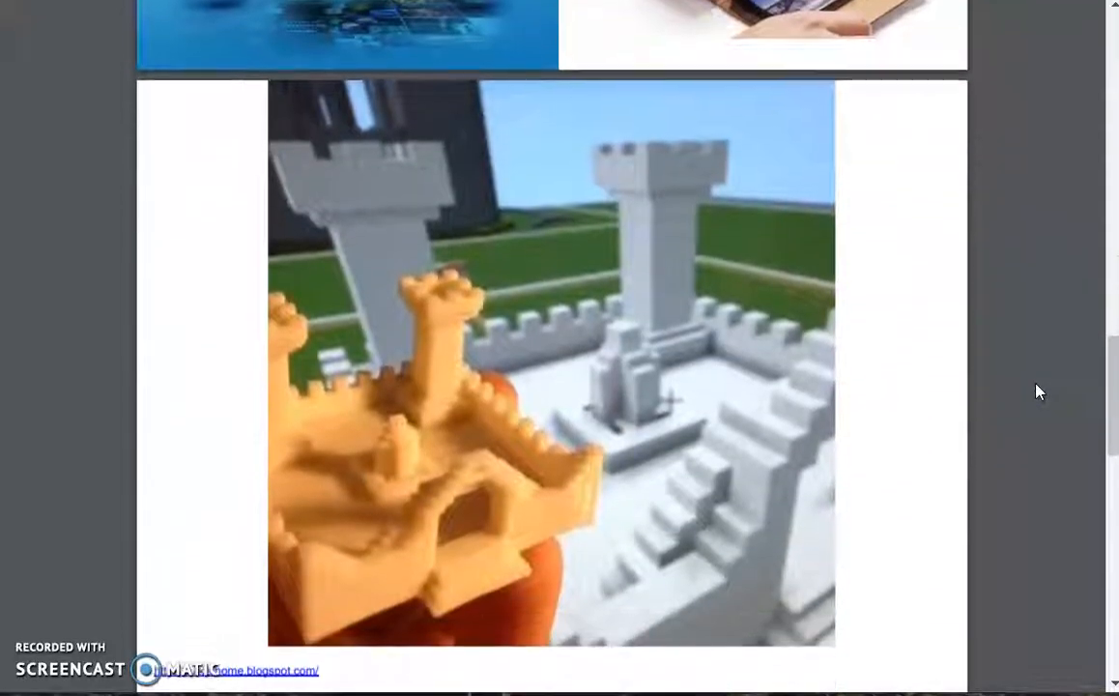
{"action": "scroll", "coordinate": [1037, 390], "scroll_direction": "down", "scroll_amount": 2}
{"action": "scroll", "coordinate": [1037, 389], "scroll_direction": "up", "scroll_amount": 1}
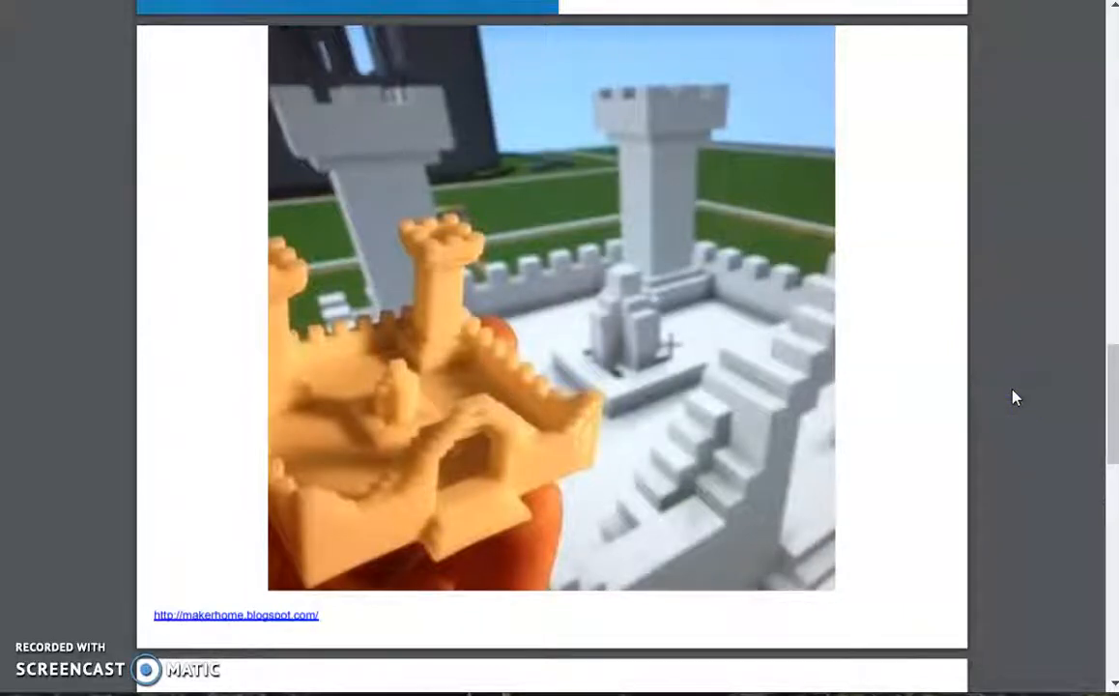
{"action": "scroll", "coordinate": [1014, 397], "scroll_direction": "down", "scroll_amount": 6}
{"action": "scroll", "coordinate": [1014, 396], "scroll_direction": "down", "scroll_amount": 1}
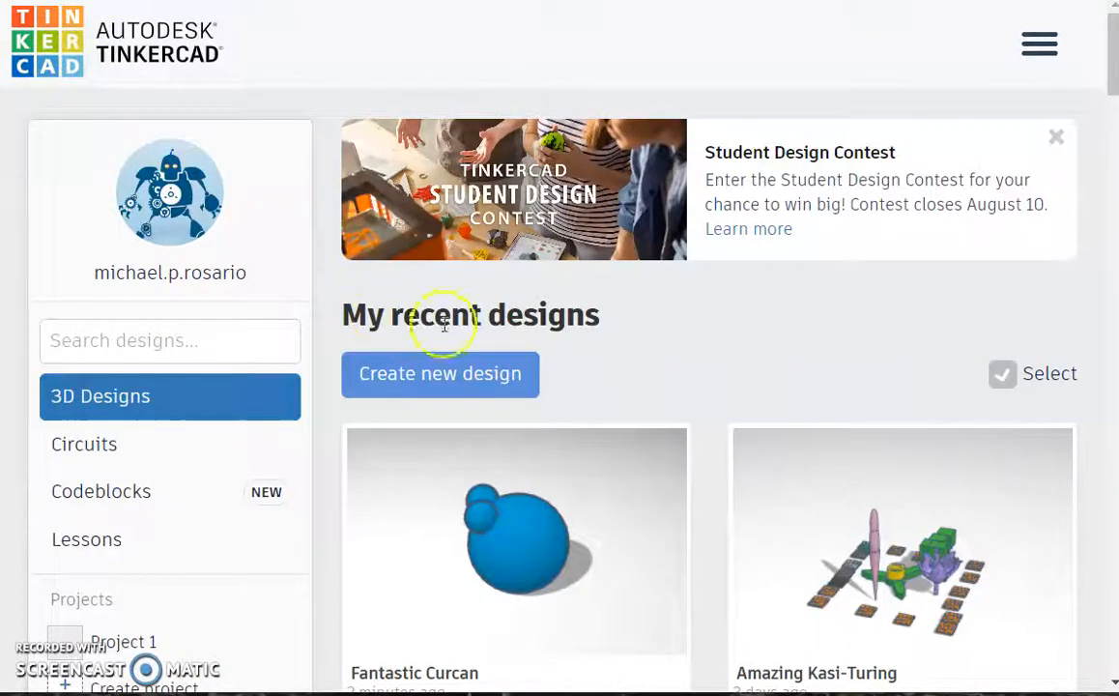
- Create a new 3D design from the recent designs overview
{"action": "mouse_move", "coordinate": [639, 449]}
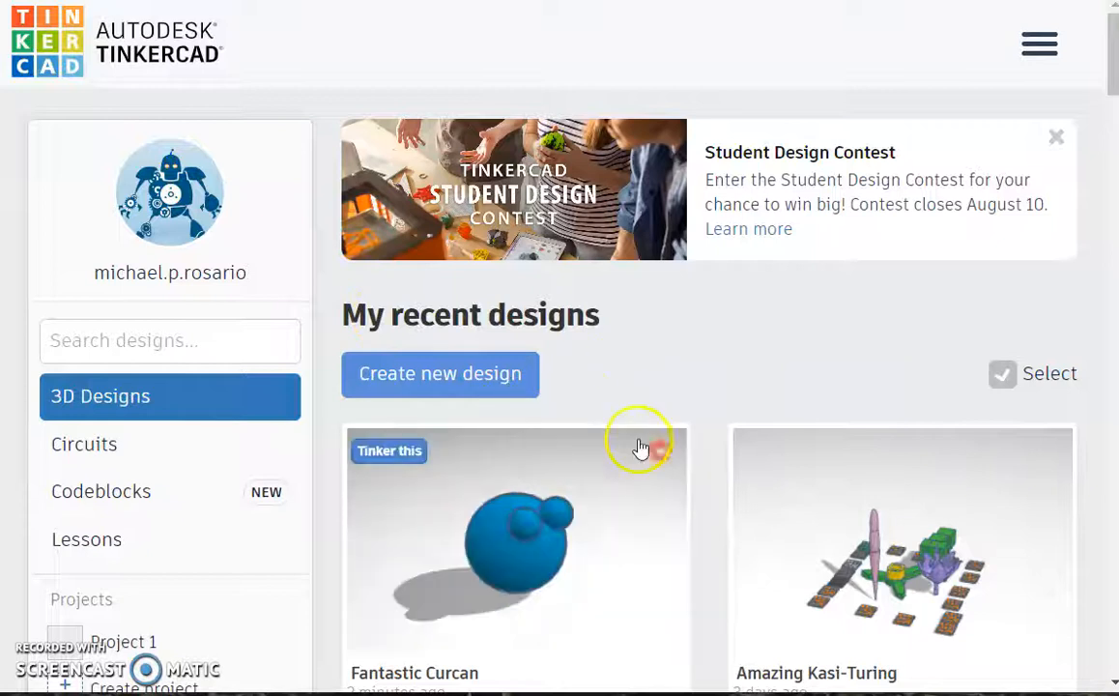
{"action": "left_click", "coordinate": [430, 377]}
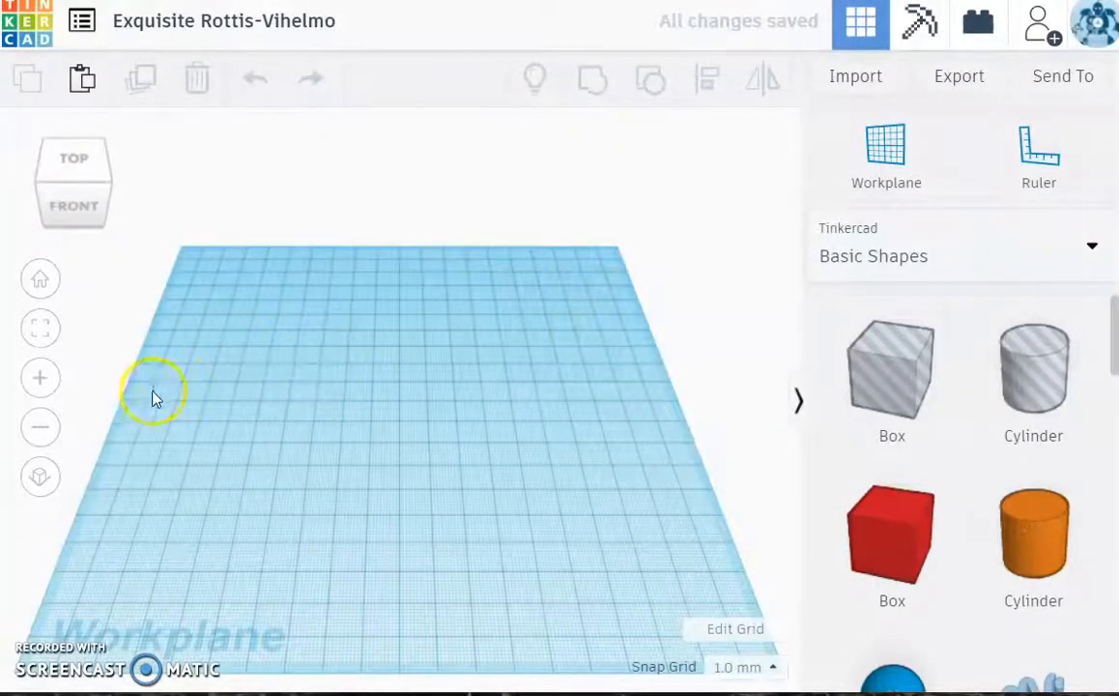
- Examine the empty workplane at different zoom levels and angles, ending in the home view
{"action": "left_click", "coordinate": [42, 387]}
{"action": "left_click", "coordinate": [41, 387]}
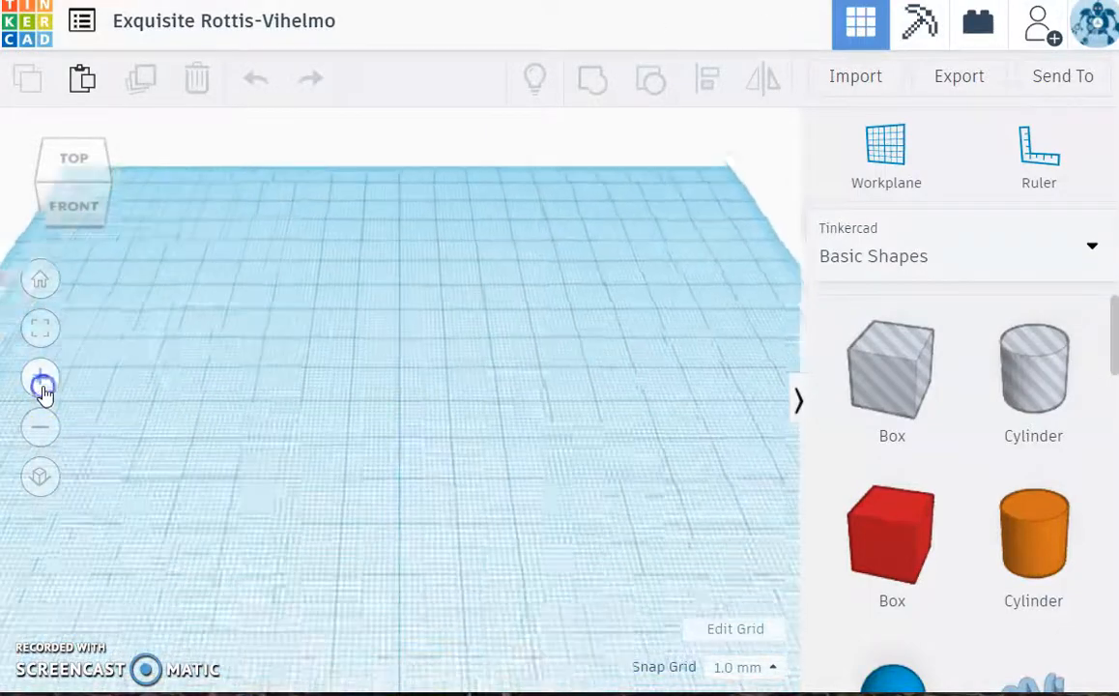
{"action": "left_click", "coordinate": [41, 389]}
{"action": "left_click", "coordinate": [41, 432]}
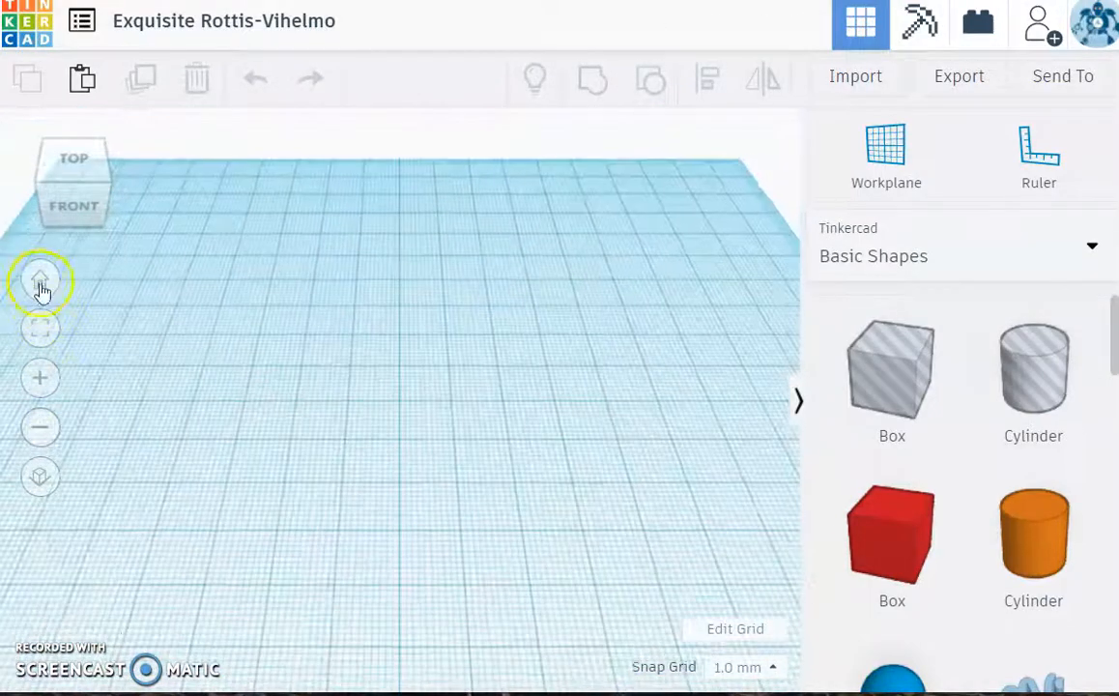
{"action": "left_click", "coordinate": [43, 388]}
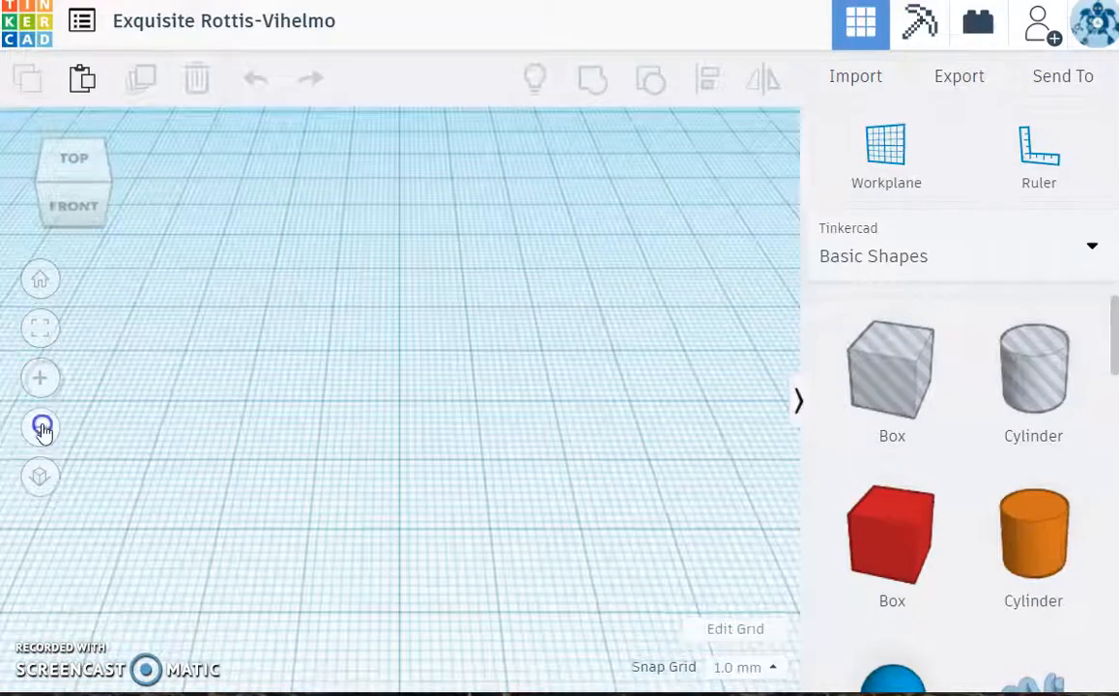
{"action": "left_click", "coordinate": [39, 427]}
{"action": "left_click", "coordinate": [41, 429]}
{"action": "left_click", "coordinate": [41, 381]}
{"action": "left_click", "coordinate": [41, 427]}
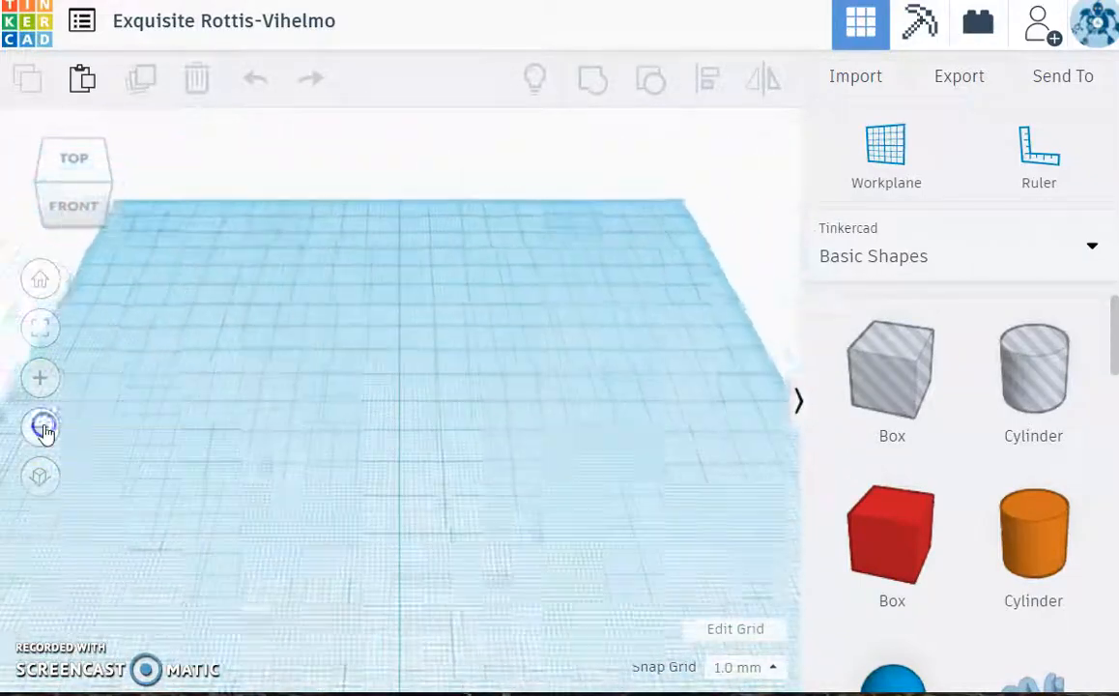
{"action": "scroll", "coordinate": [385, 508], "scroll_direction": "up", "scroll_amount": 5}
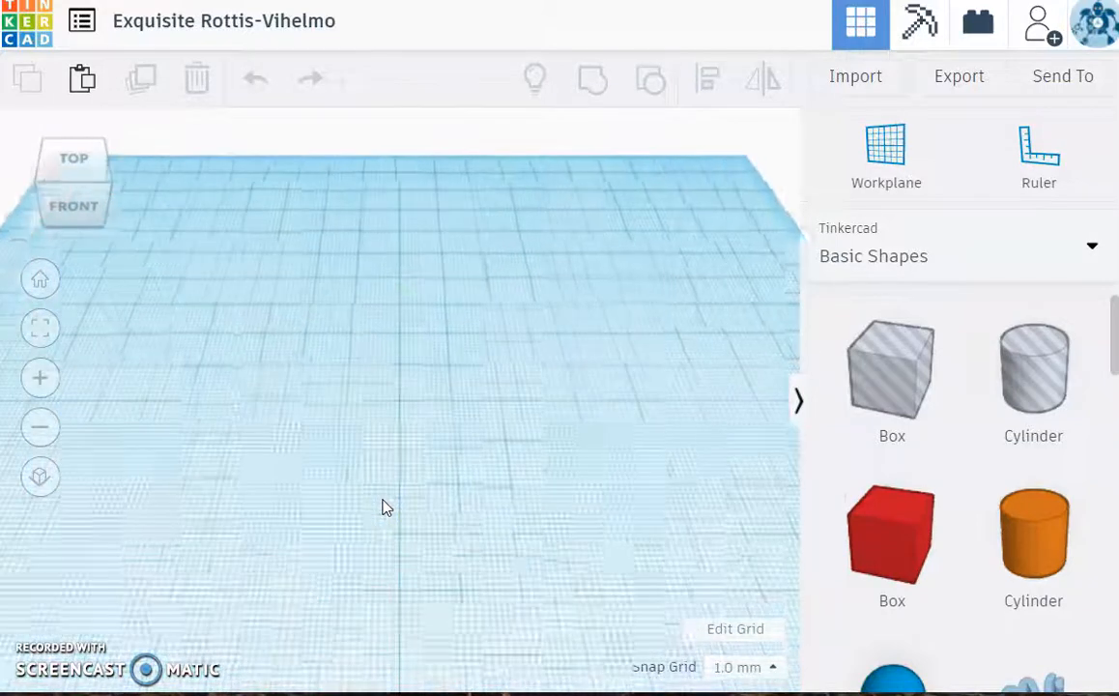
{"action": "scroll", "coordinate": [383, 499], "scroll_direction": "down", "scroll_amount": 2}
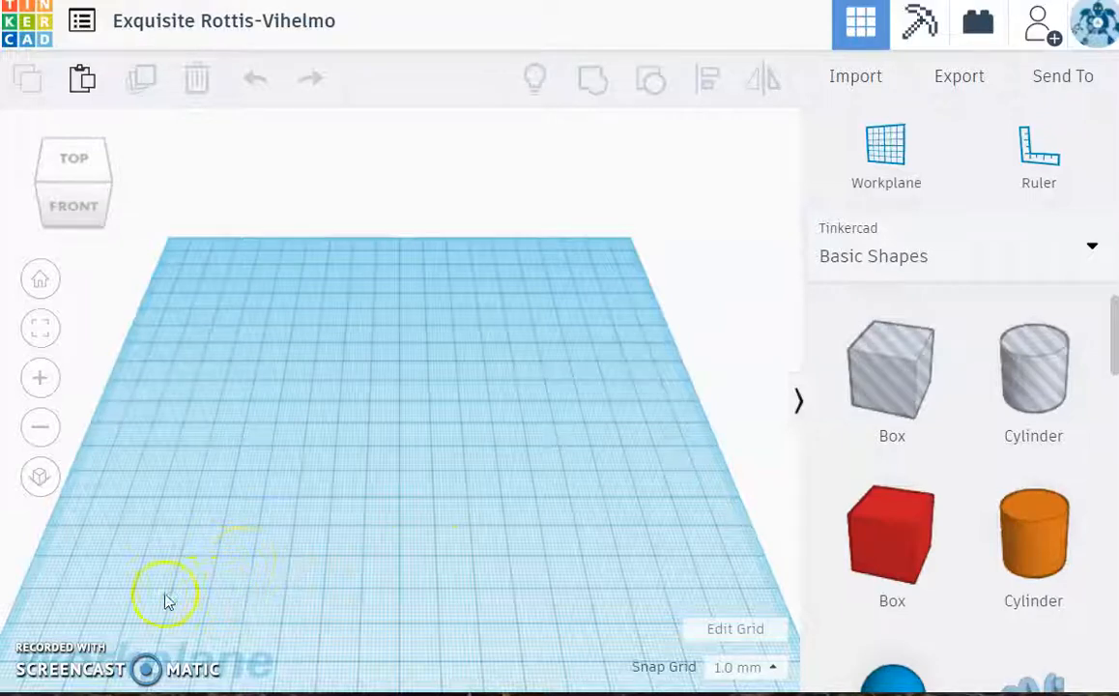
{"action": "right_click_drag", "start_coordinate": [155, 597], "coordinate": [242, 315]}
{"action": "left_click", "coordinate": [39, 283]}
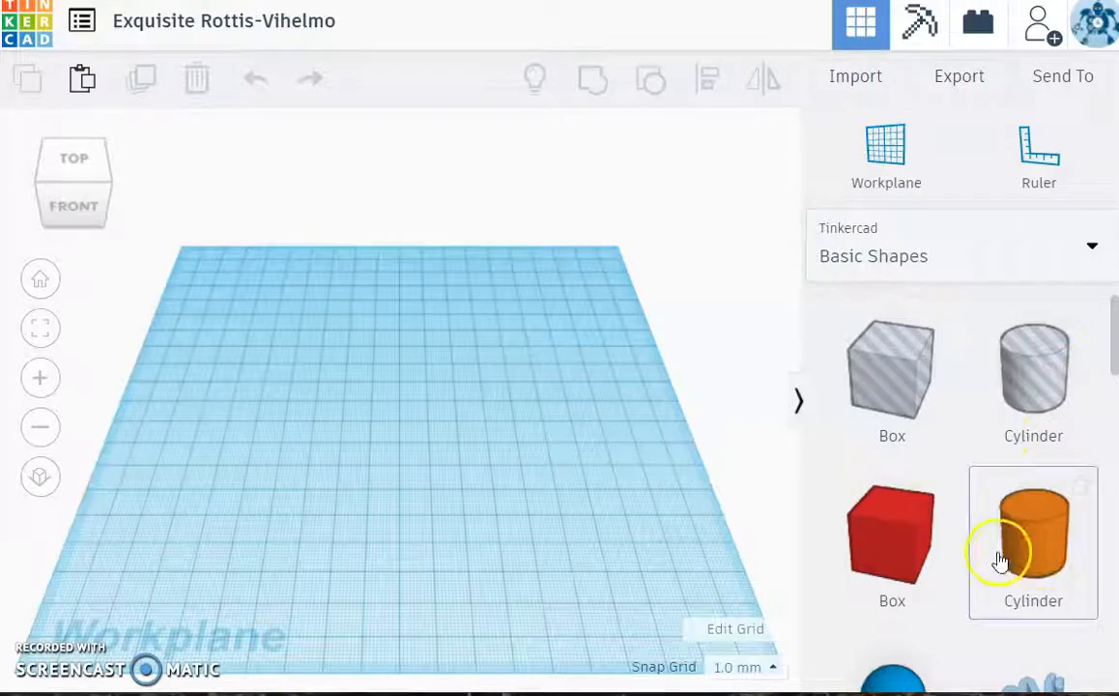
- Place a solid box, a cylinder, a sphere and a cone at separate spots on the workplane
{"action": "left_click_drag", "start_coordinate": [892, 570], "coordinate": [333, 373]}
{"action": "left_click_drag", "start_coordinate": [1063, 569], "coordinate": [544, 381]}
{"action": "scroll", "coordinate": [880, 575], "scroll_direction": "down", "scroll_amount": 3}
{"action": "left_click_drag", "start_coordinate": [892, 406], "coordinate": [205, 502]}
{"action": "left_click_drag", "start_coordinate": [1012, 594], "coordinate": [501, 454]}
- Add a text shape at the front of the workplane and set its text to the designer's first name followed by "!!"
{"action": "scroll", "coordinate": [983, 588], "scroll_direction": "down", "scroll_amount": 10}
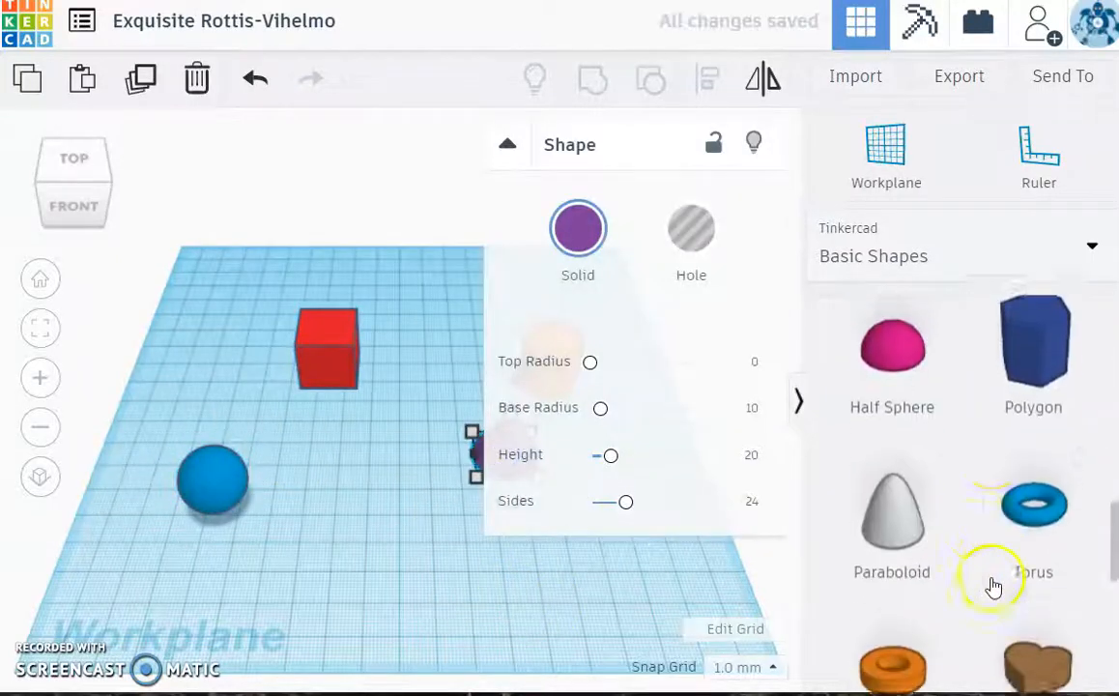
{"action": "scroll", "coordinate": [997, 537], "scroll_direction": "down", "scroll_amount": 2}
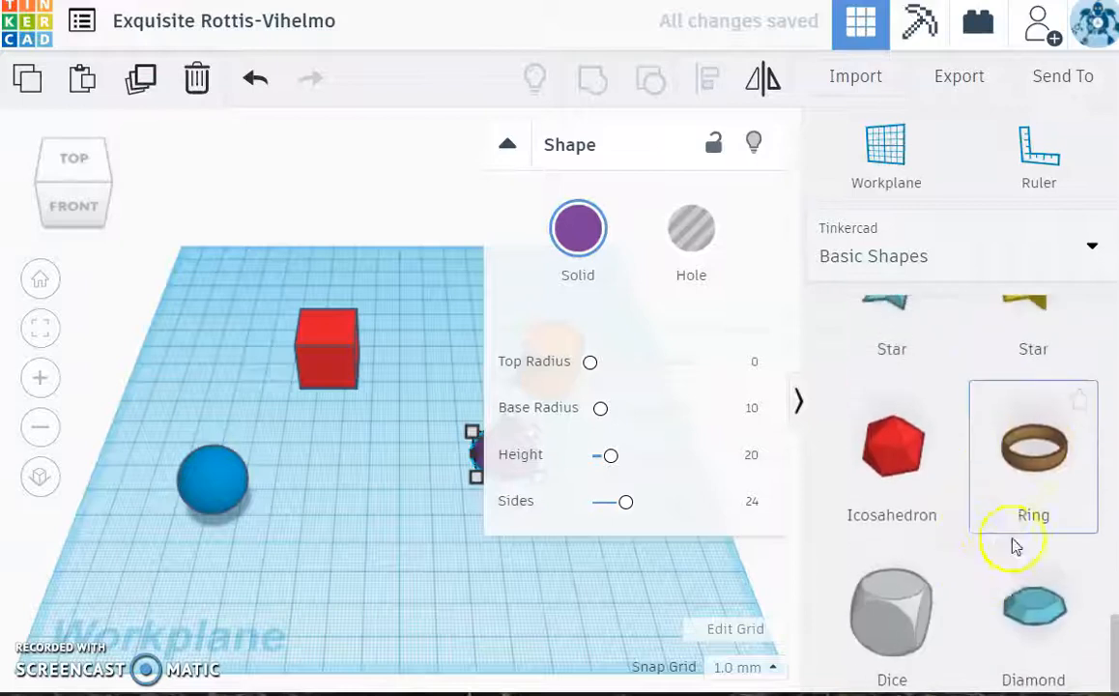
{"action": "scroll", "coordinate": [1015, 544], "scroll_direction": "up", "scroll_amount": 7}
{"action": "scroll", "coordinate": [1015, 546], "scroll_direction": "up", "scroll_amount": 2}
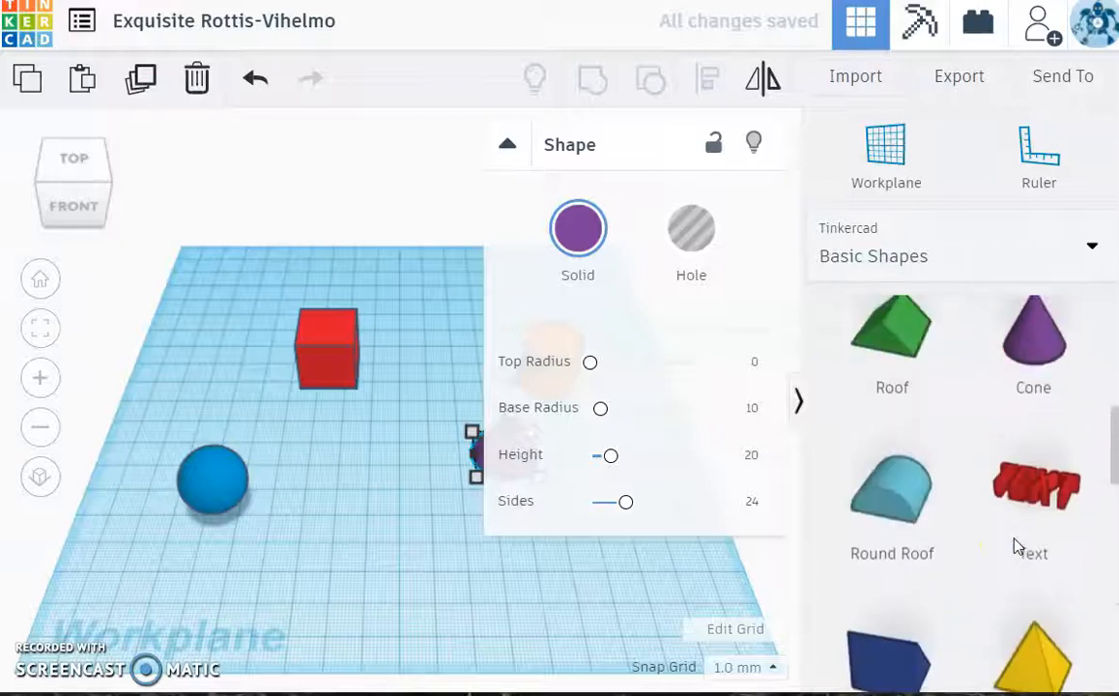
{"action": "left_click_drag", "start_coordinate": [1024, 512], "coordinate": [417, 584]}
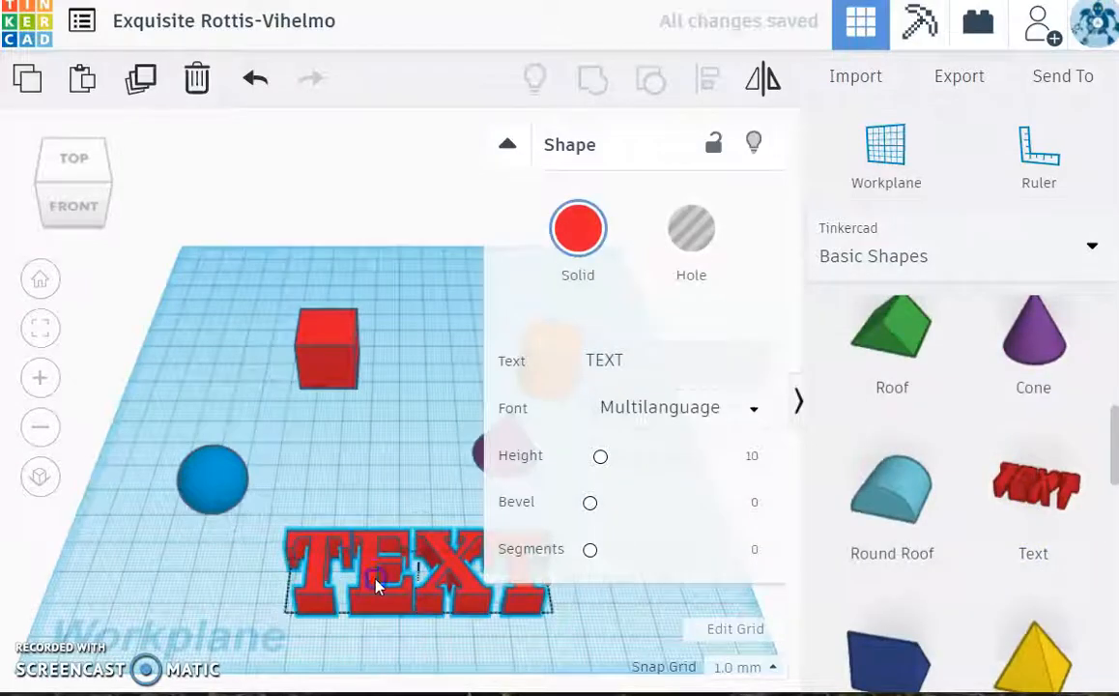
{"action": "left_click", "coordinate": [640, 365]}
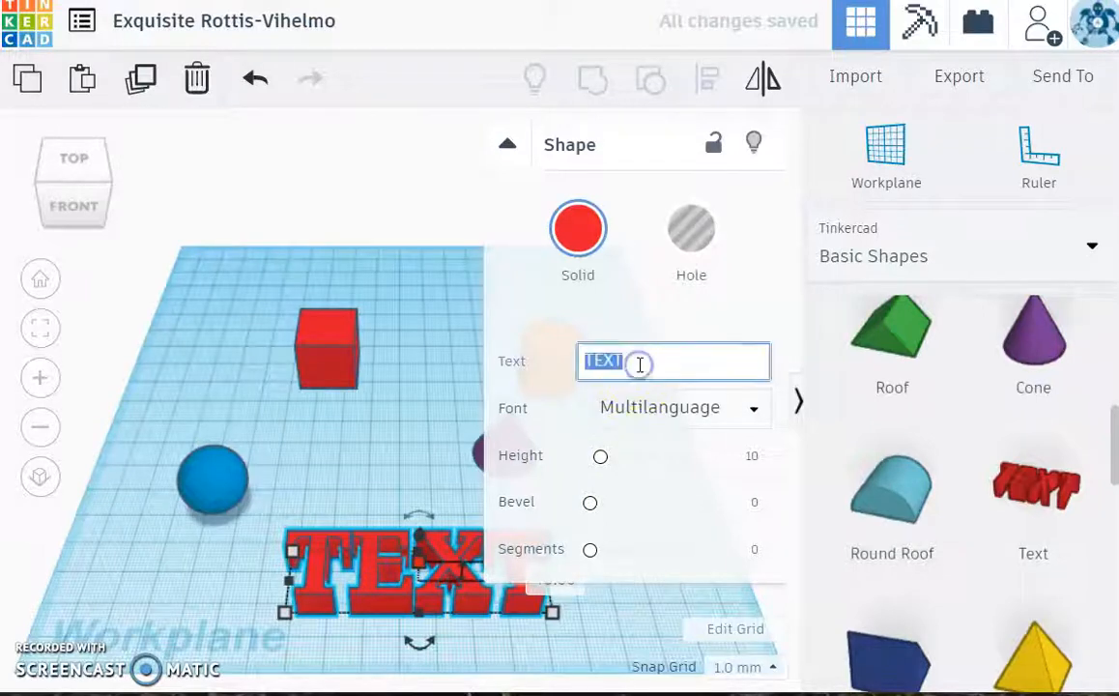
{"action": "type", "text": "Michael"}
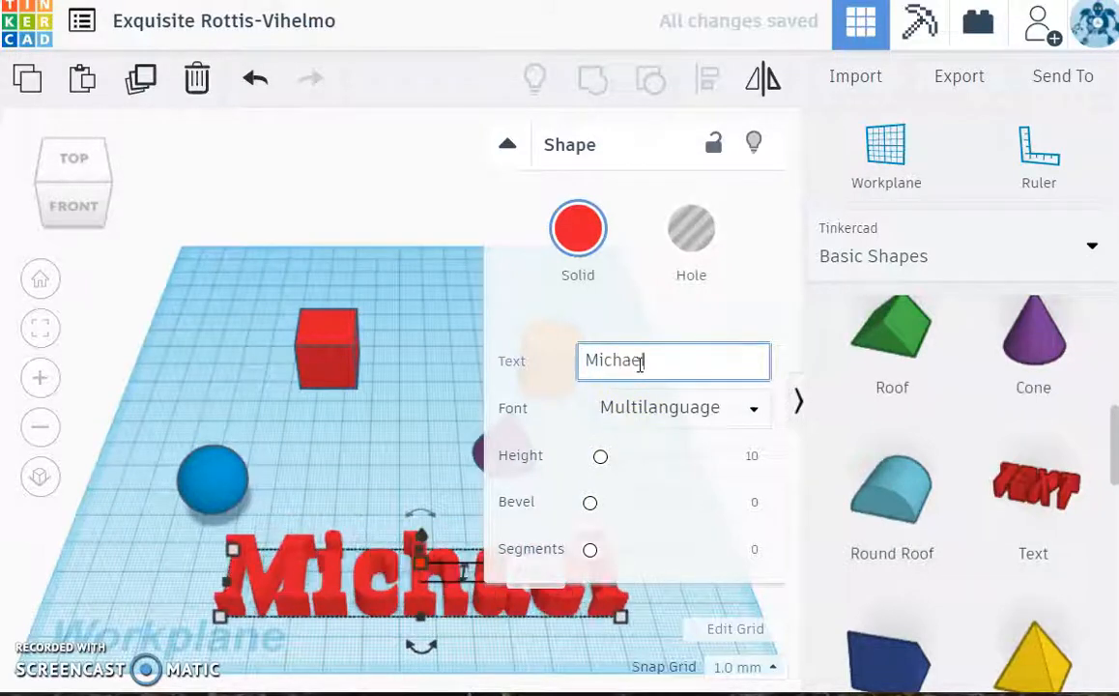
{"action": "type", "text": "!!"}
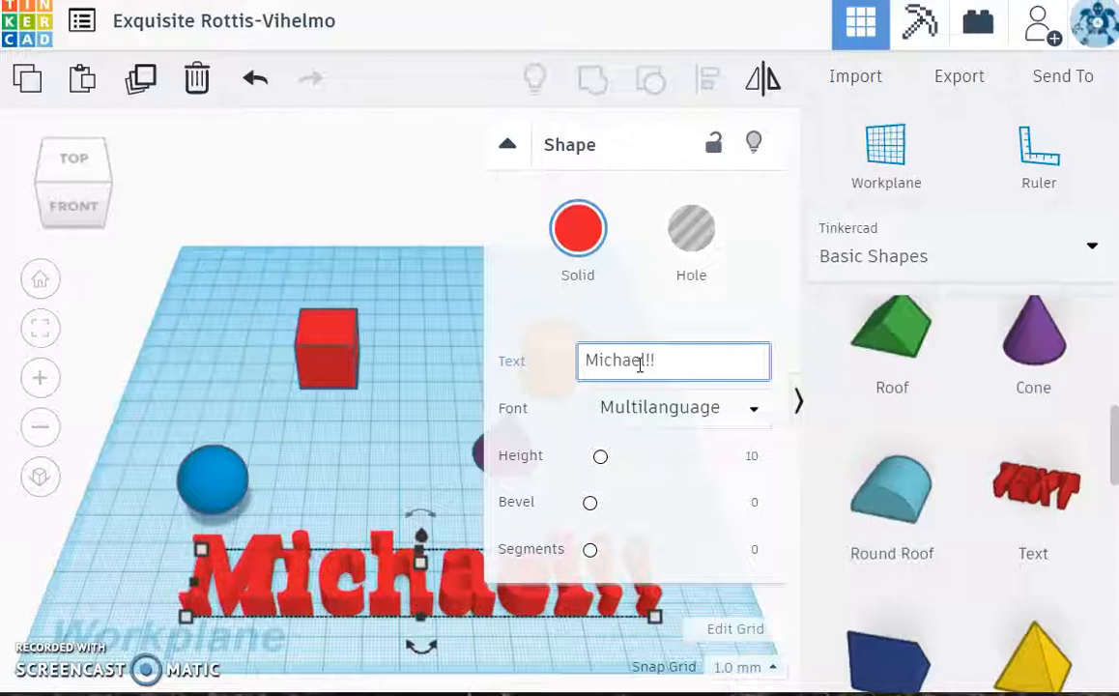
{"action": "left_click", "coordinate": [359, 435]}
- Delete the text, cone, sphere, cylinder and box to empty the workplane
{"action": "scroll", "coordinate": [976, 559], "scroll_direction": "down", "scroll_amount": 3}
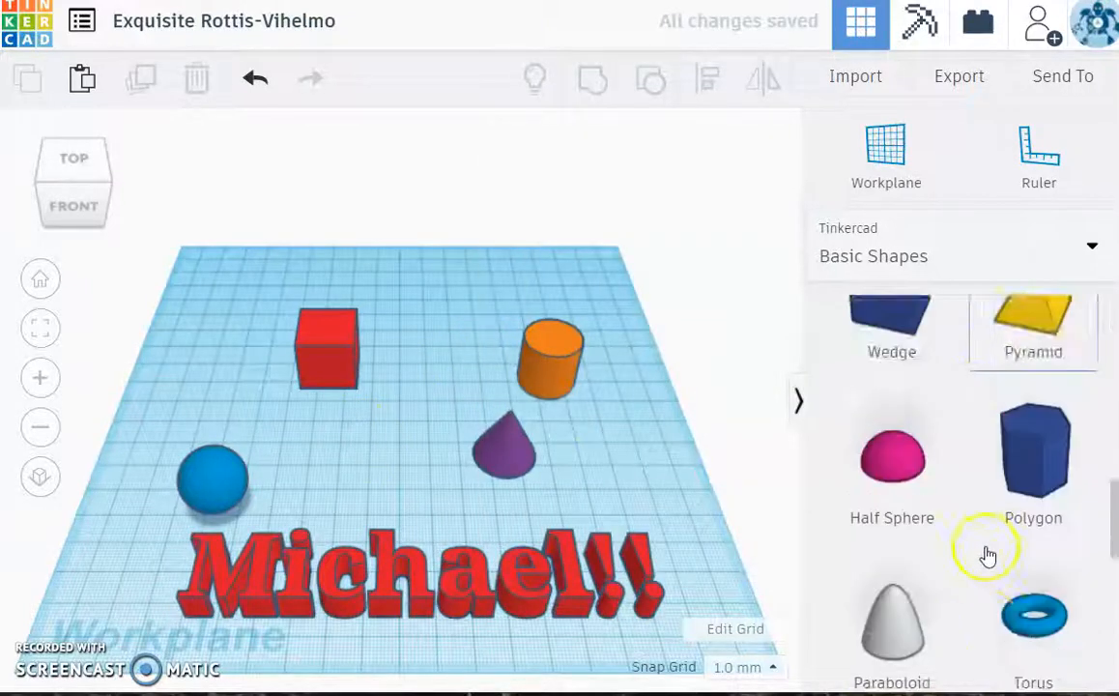
{"action": "scroll", "coordinate": [987, 556], "scroll_direction": "down", "scroll_amount": 6}
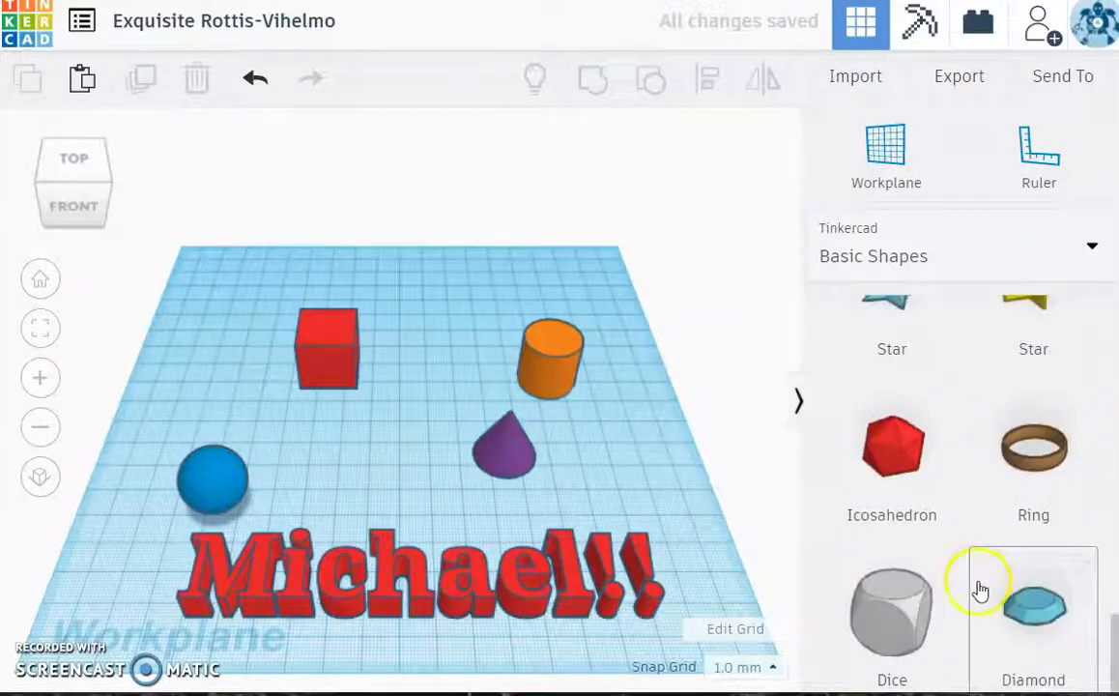
{"action": "left_click", "coordinate": [334, 566]}
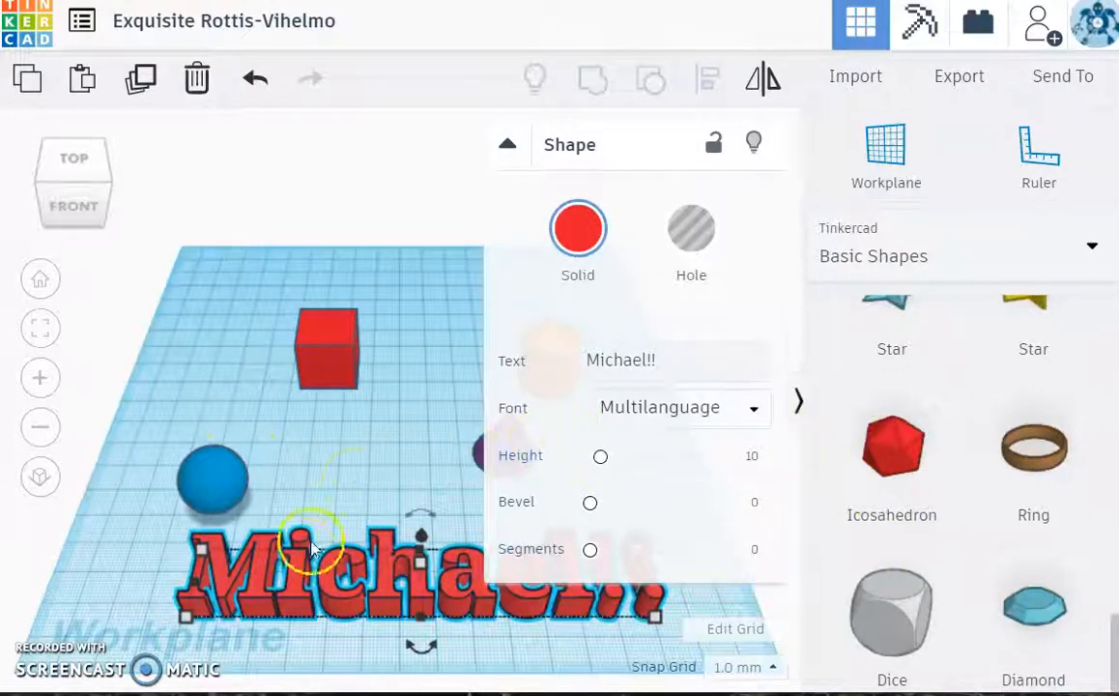
{"action": "key", "text": "Delete"}
{"action": "left_click", "coordinate": [508, 454]}
{"action": "key", "text": "Delete"}
{"action": "left_click", "coordinate": [225, 506]}
{"action": "key", "text": "Delete"}
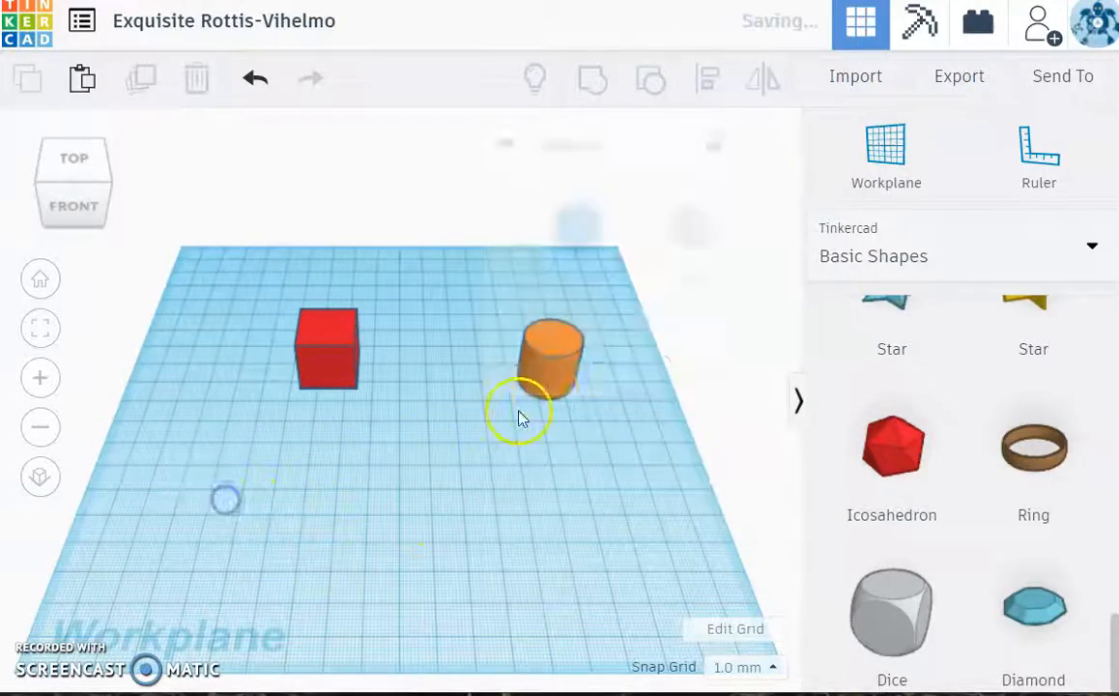
{"action": "left_click", "coordinate": [544, 376]}
{"action": "key", "text": "Delete"}
{"action": "left_click", "coordinate": [333, 372]}
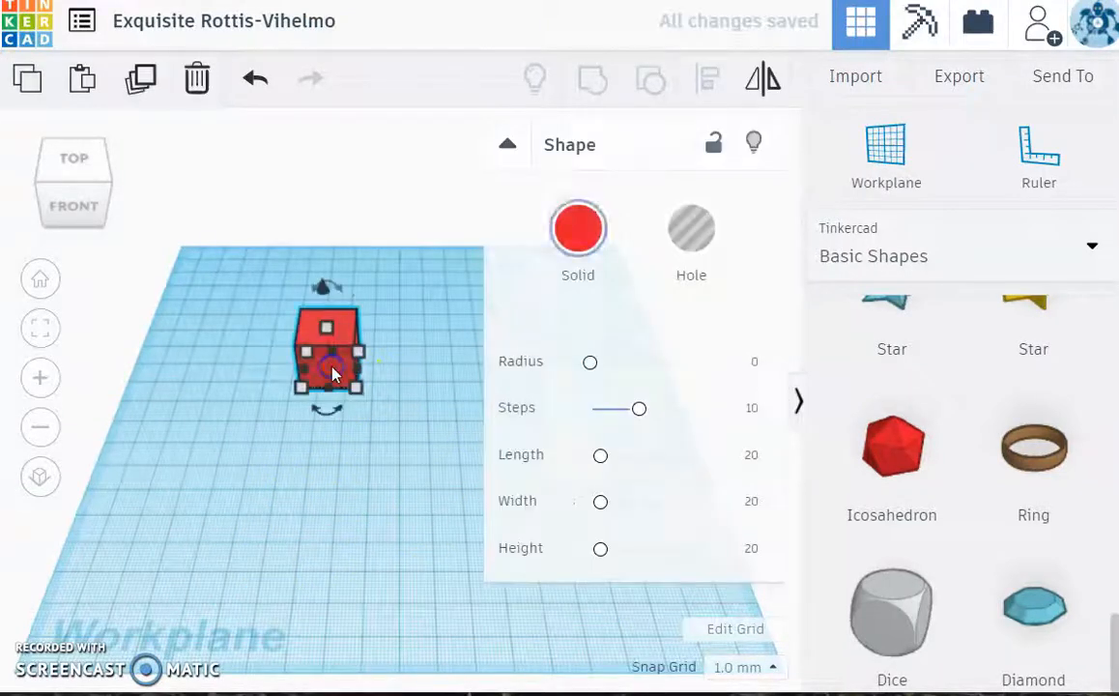
{"action": "key", "text": "Delete"}
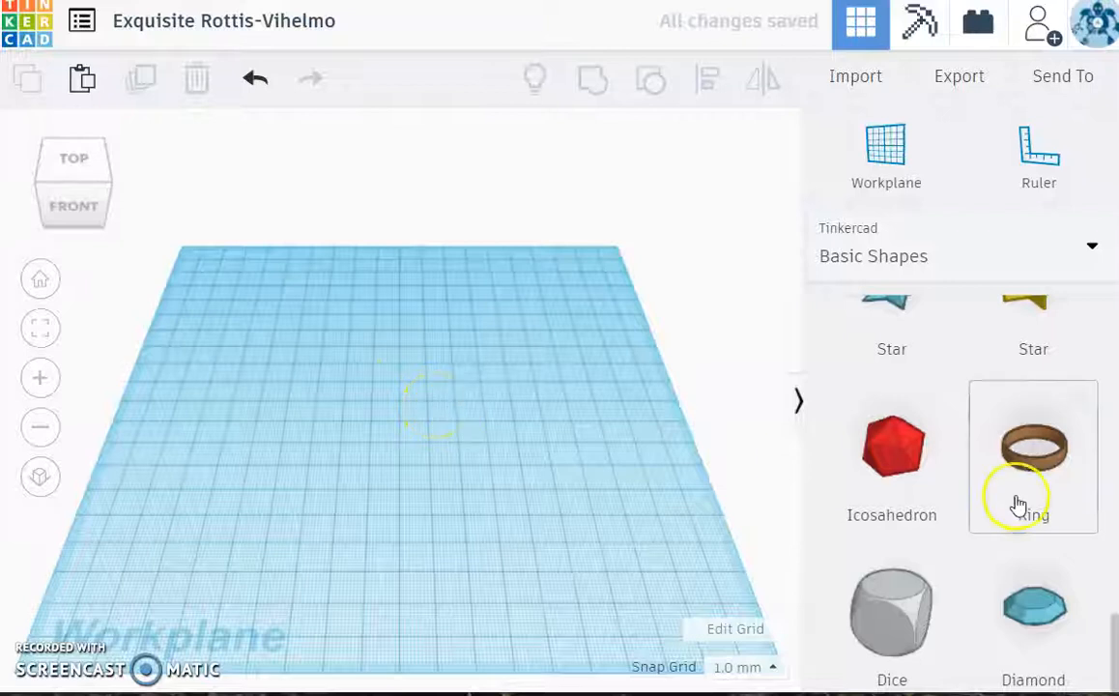
- Place a solid red box near the middle of the workplane and stretch its height to 34 mm
{"action": "scroll", "coordinate": [1017, 503], "scroll_direction": "up", "scroll_amount": 10}
{"action": "left_click_drag", "start_coordinate": [894, 544], "coordinate": [365, 418]}
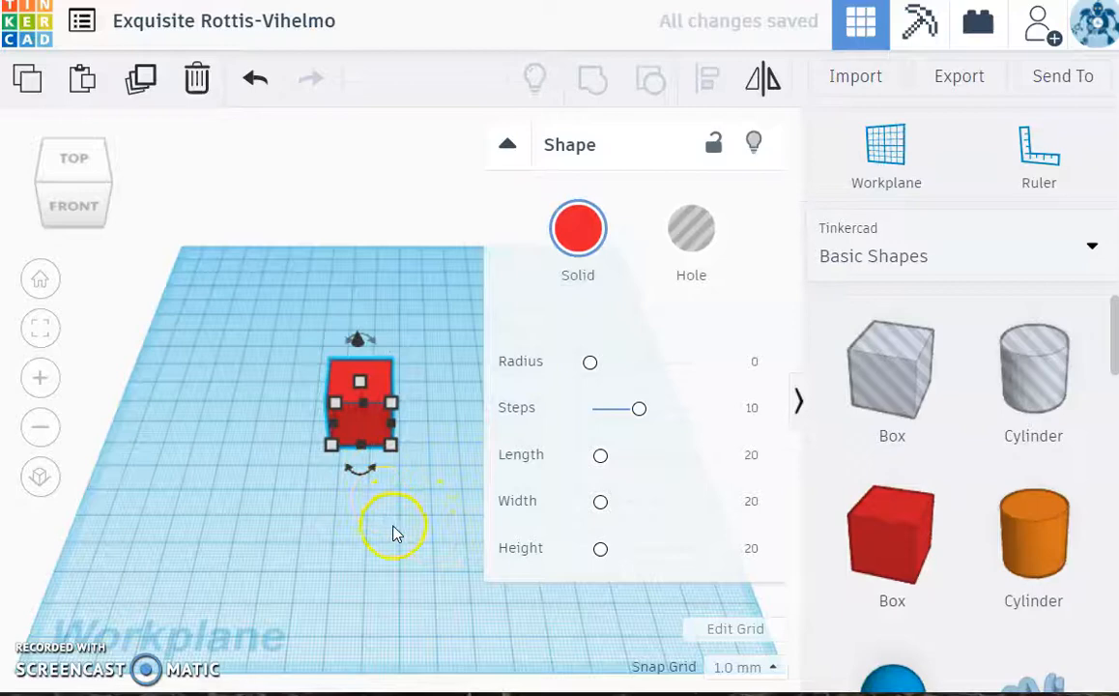
{"action": "key", "text": "f"}
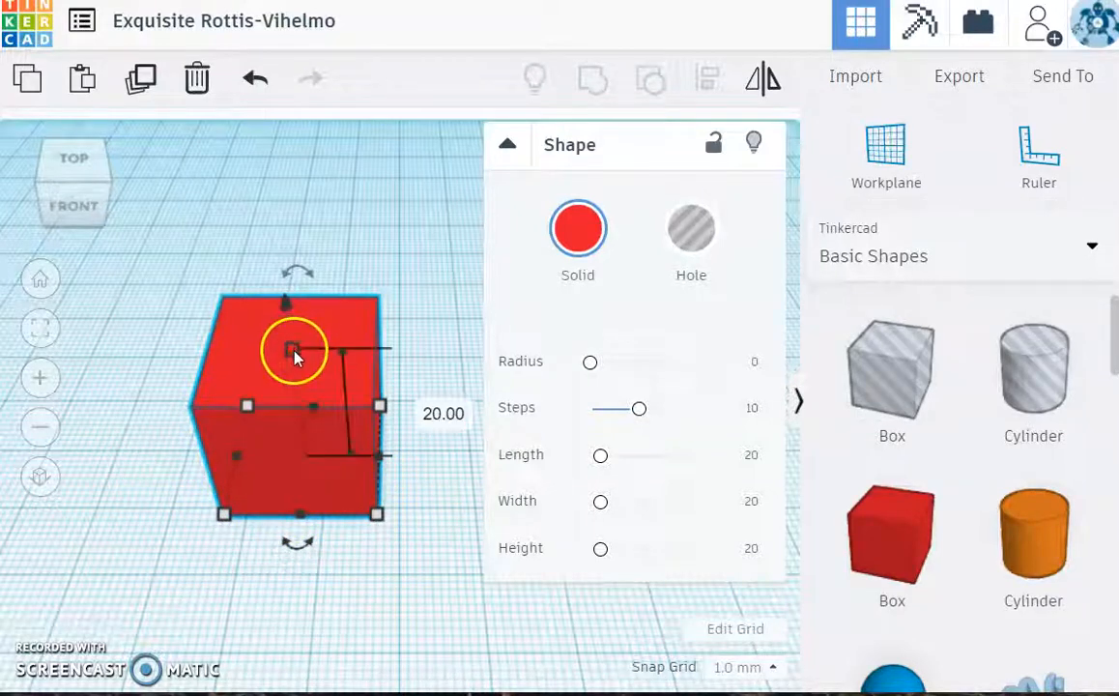
{"action": "left_click_drag", "start_coordinate": [295, 360], "coordinate": [275, 250]}
{"action": "left_click", "coordinate": [257, 447]}
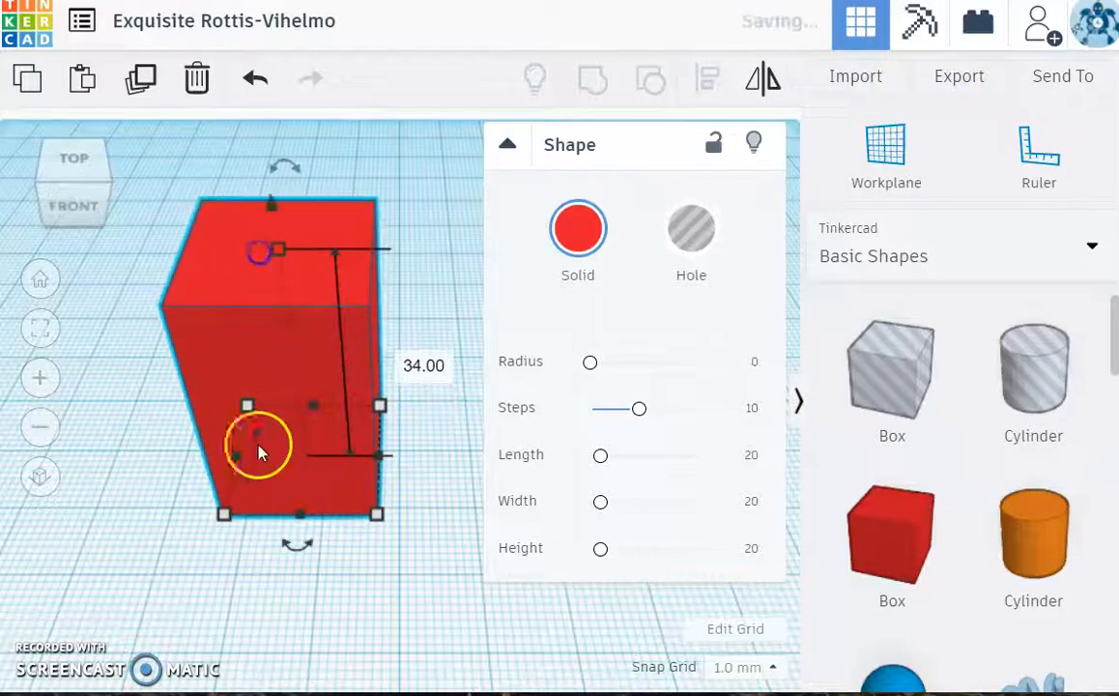
- Resize the box's base in depth and width, and set its width to exactly 25 mm
{"action": "mouse_move", "coordinate": [241, 465]}
{"action": "left_mouse_down"}
{"action": "mouse_move", "coordinate": [94, 437]}
{"action": "mouse_move", "coordinate": [263, 465]}
{"action": "mouse_move", "coordinate": [224, 467]}
{"action": "left_mouse_up"}
{"action": "mouse_move", "coordinate": [290, 521]}
{"action": "left_mouse_down"}
{"action": "mouse_move", "coordinate": [269, 628]}
{"action": "mouse_move", "coordinate": [277, 504]}
{"action": "left_mouse_up"}
{"action": "left_click_drag", "start_coordinate": [225, 449], "coordinate": [193, 457]}
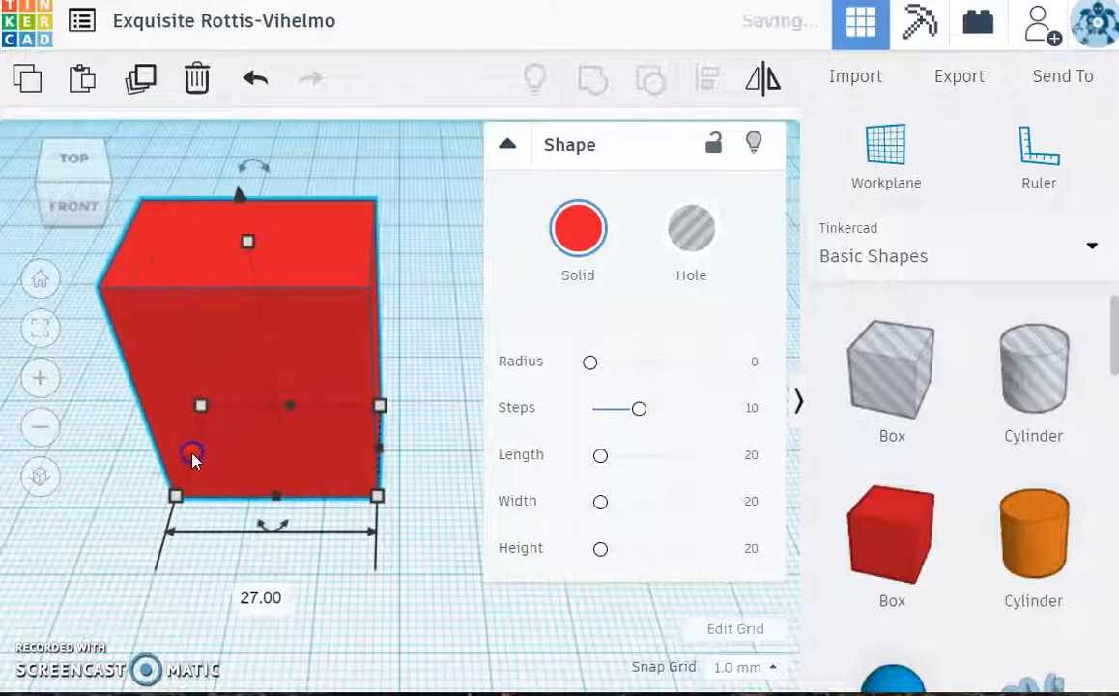
{"action": "left_click", "coordinate": [253, 599]}
{"action": "type", "text": "25"}
{"action": "key", "text": "Return"}
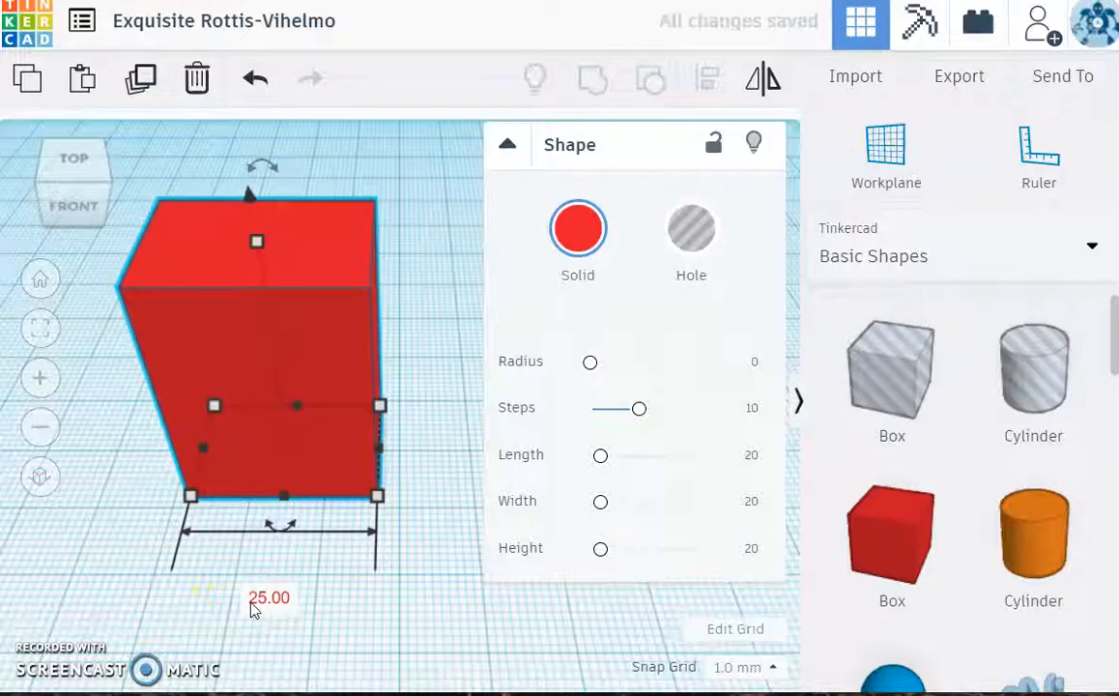
{"action": "left_click", "coordinate": [225, 482]}
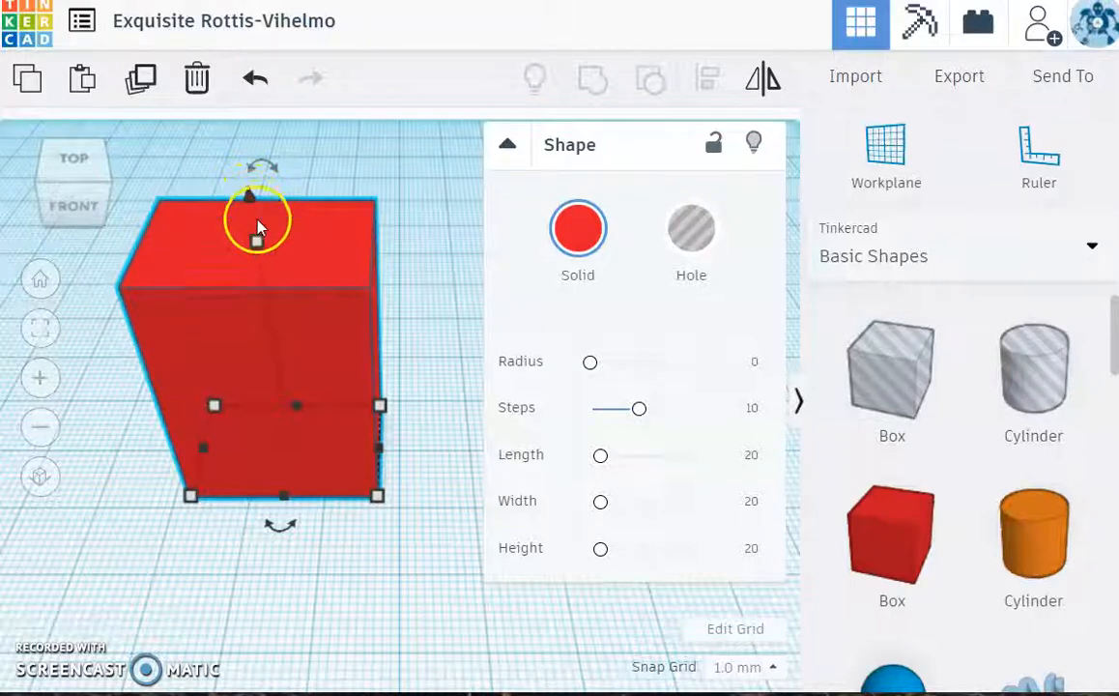
- Lift the box off the workplane and bring it down to about 1 mm above the grid
{"action": "left_click_drag", "start_coordinate": [249, 198], "coordinate": [235, 48]}
{"action": "left_click_drag", "start_coordinate": [253, 134], "coordinate": [265, 187]}
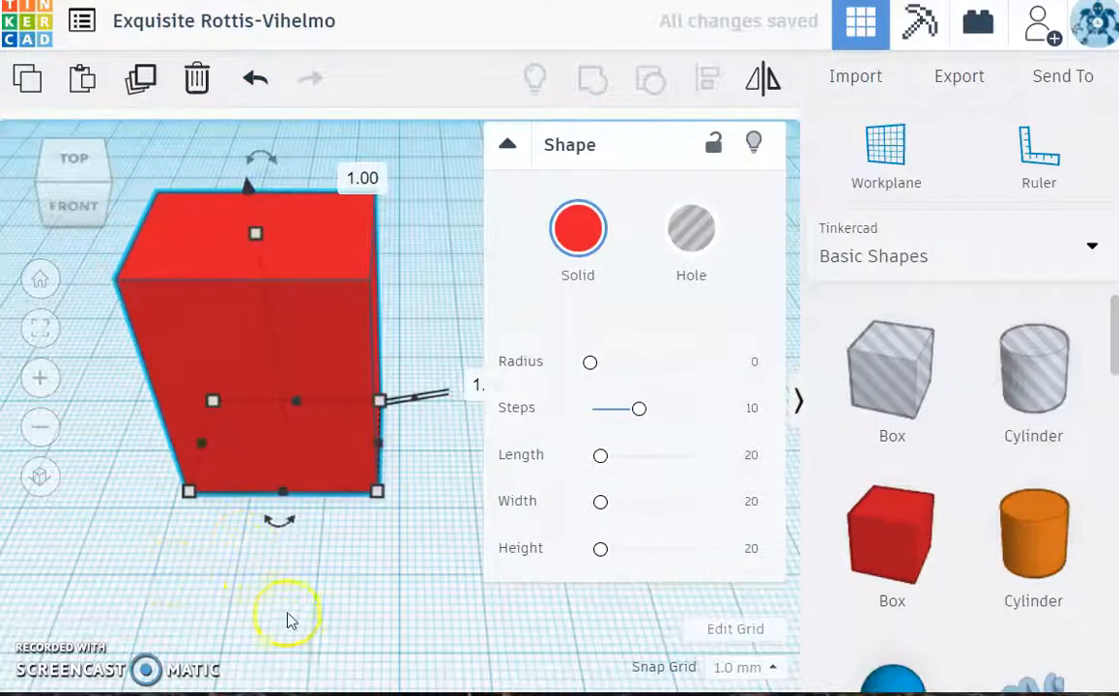
- Rotate the red box about its vertical axis, tilt it sideways, and select it for inspection from an angled view
{"action": "left_click_drag", "start_coordinate": [283, 532], "coordinate": [129, 444]}
{"action": "left_click_drag", "start_coordinate": [280, 152], "coordinate": [414, 382]}
{"action": "left_click", "coordinate": [453, 627]}
{"action": "right_click_drag", "start_coordinate": [453, 627], "coordinate": [413, 598]}
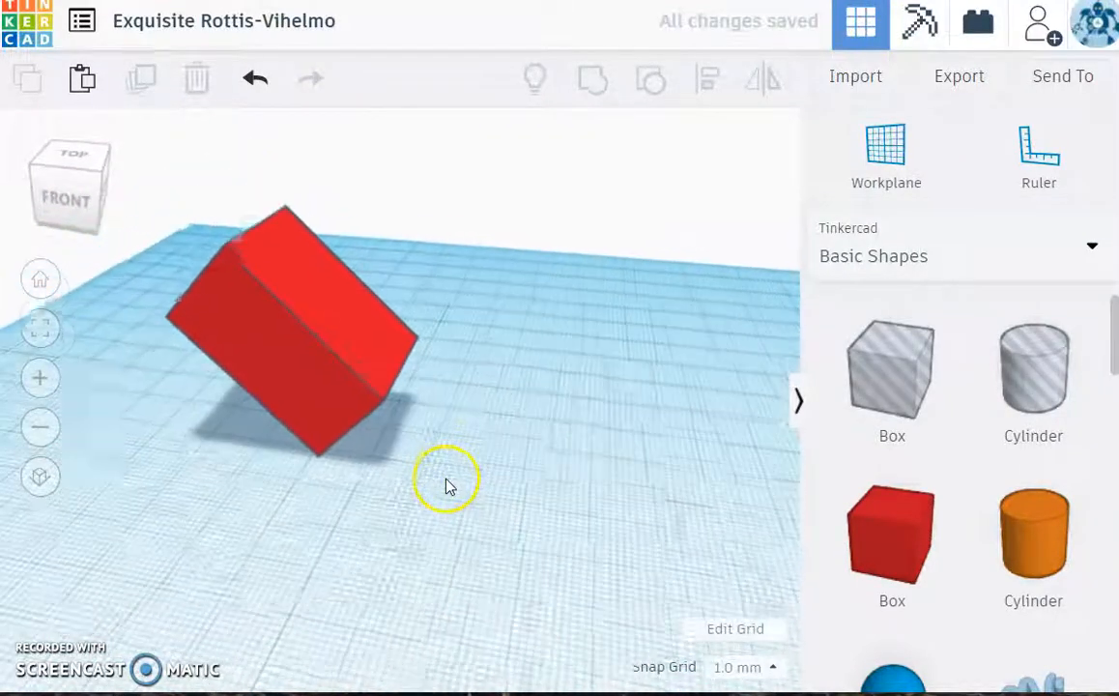
{"action": "left_click", "coordinate": [330, 377]}
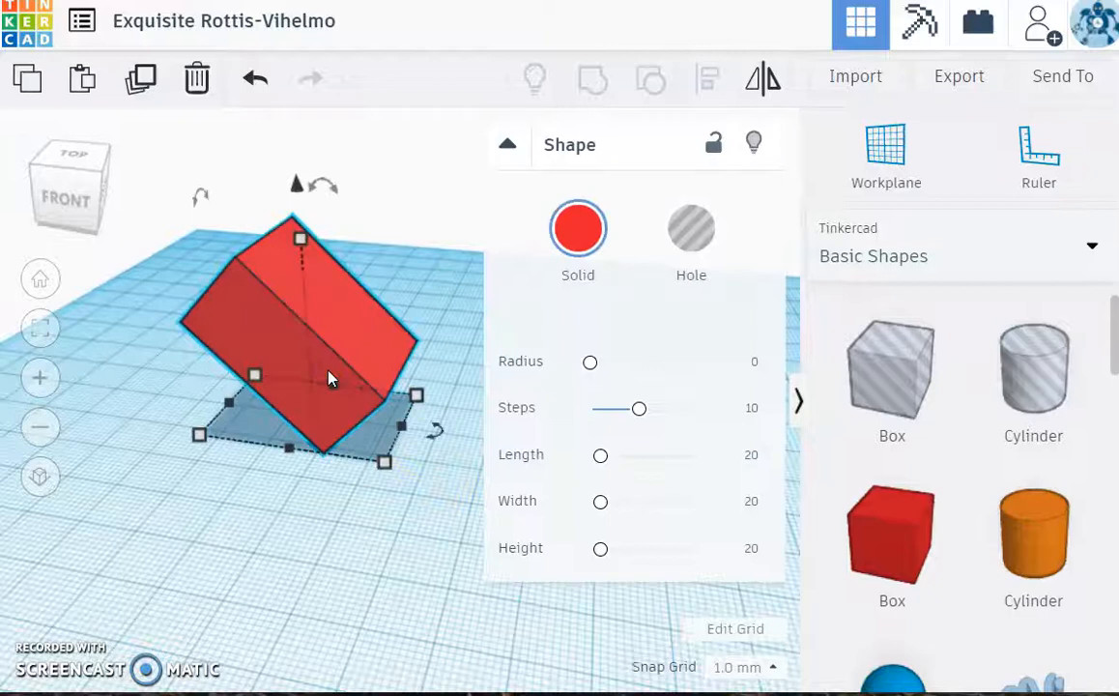
- Delete the tilted red box, place a blue sphere on the workplane, and enlarge it
{"action": "key", "text": "Delete"}
{"action": "left_click", "coordinate": [482, 377]}
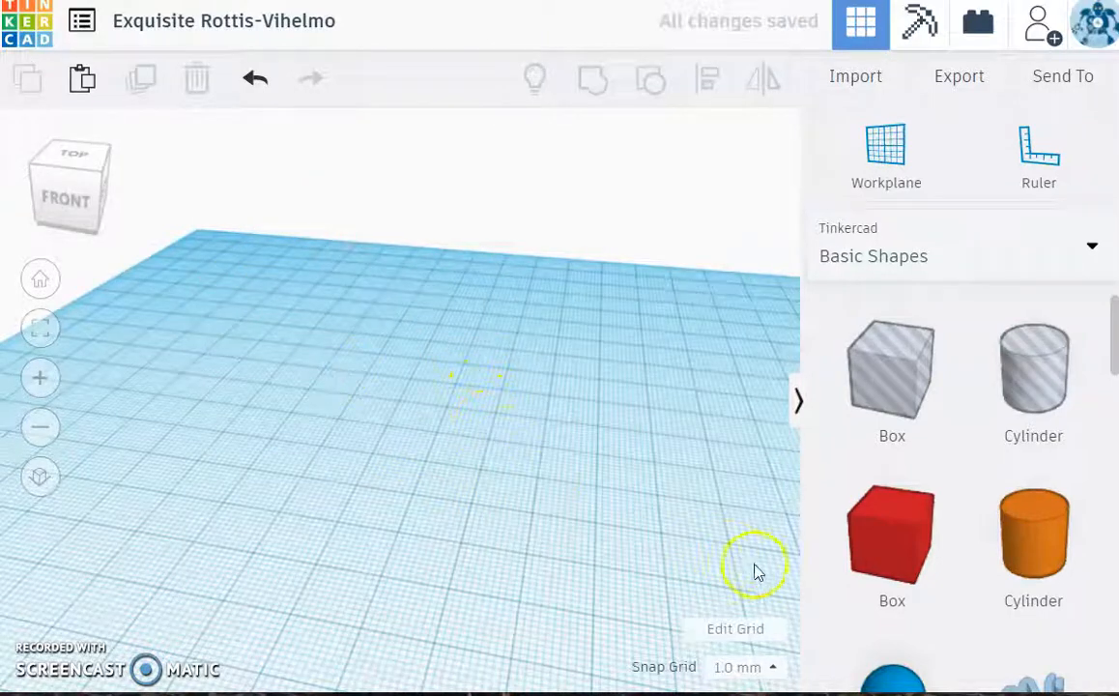
{"action": "scroll", "coordinate": [963, 550], "scroll_direction": "down", "scroll_amount": 4}
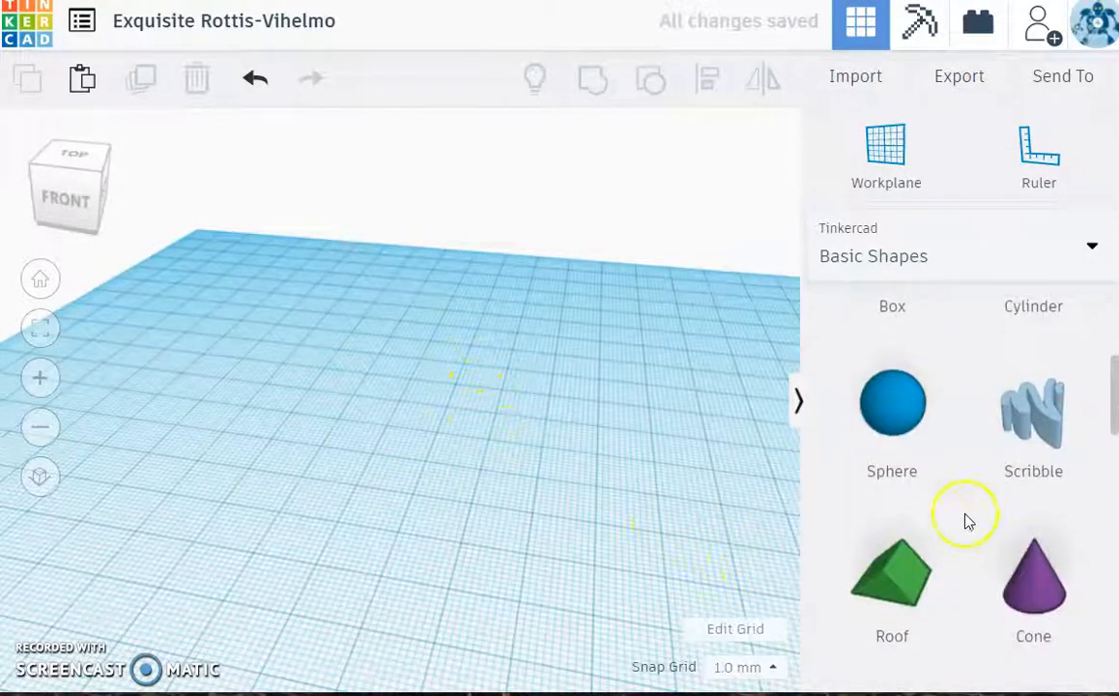
{"action": "mouse_move", "coordinate": [900, 410]}
{"action": "left_mouse_down"}
{"action": "mouse_move", "coordinate": [373, 419]}
{"action": "mouse_move", "coordinate": [372, 387]}
{"action": "mouse_move", "coordinate": [482, 517]}
{"action": "left_mouse_up"}
{"action": "left_click_drag", "start_coordinate": [400, 355], "coordinate": [326, 320]}
{"action": "left_click", "coordinate": [281, 585]}
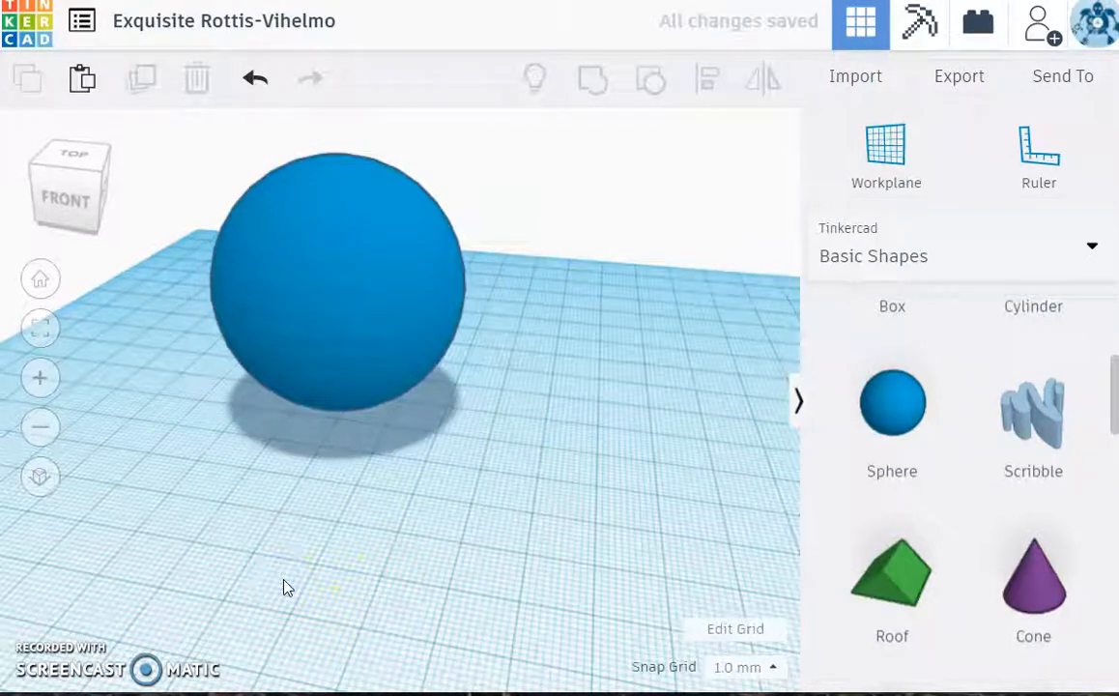
{"action": "left_click", "coordinate": [421, 577]}
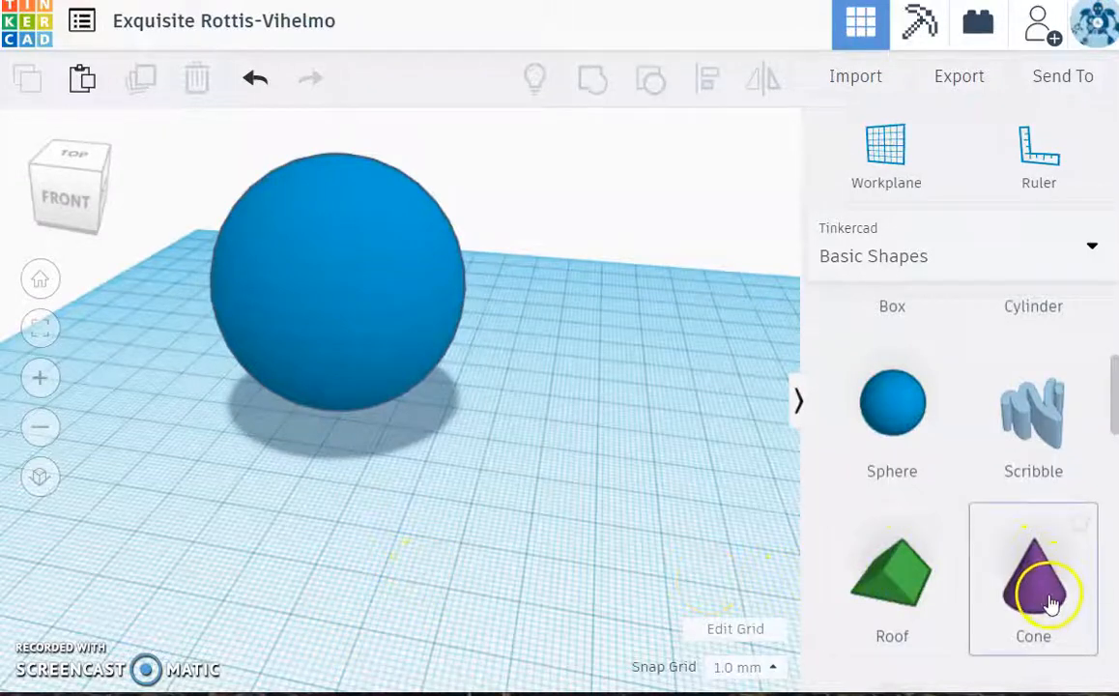
- Place a purple cone on the grid in front of the sphere and delete it again
{"action": "left_click_drag", "start_coordinate": [1050, 601], "coordinate": [268, 580]}
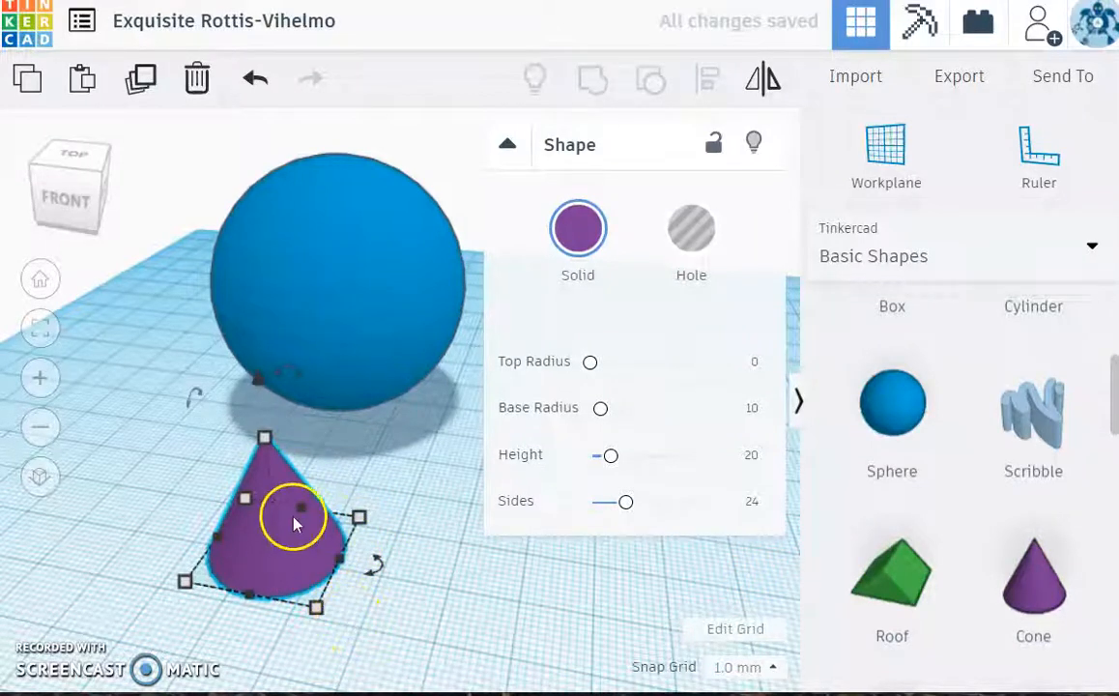
{"action": "left_click", "coordinate": [421, 570]}
{"action": "left_click", "coordinate": [282, 592]}
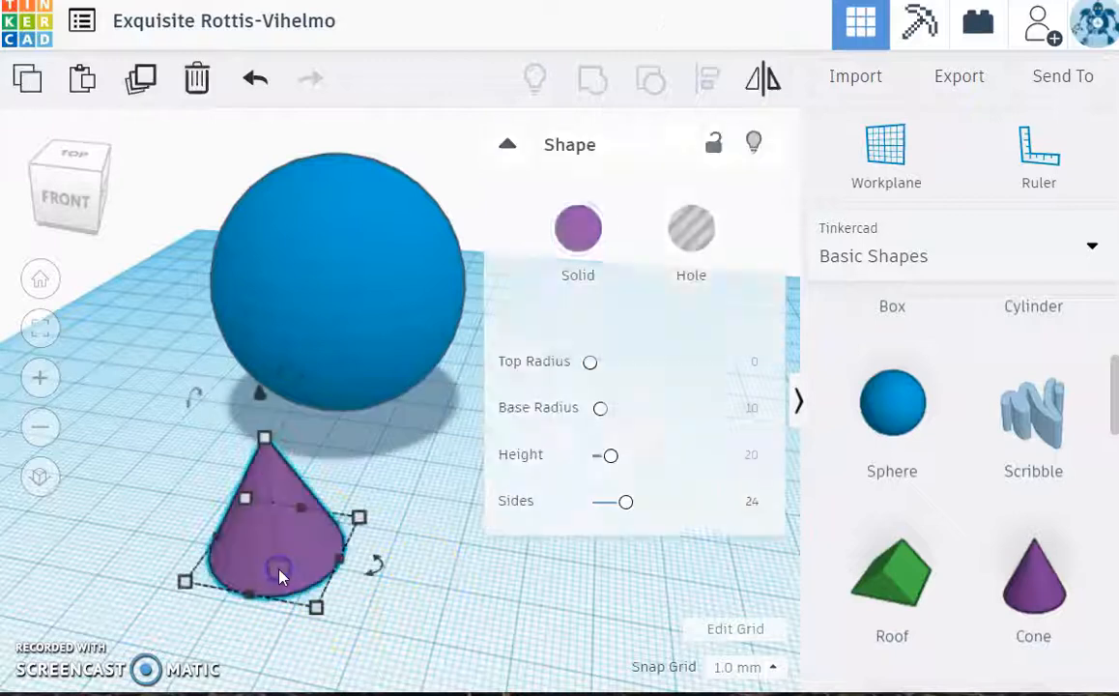
{"action": "key", "text": "Delete"}
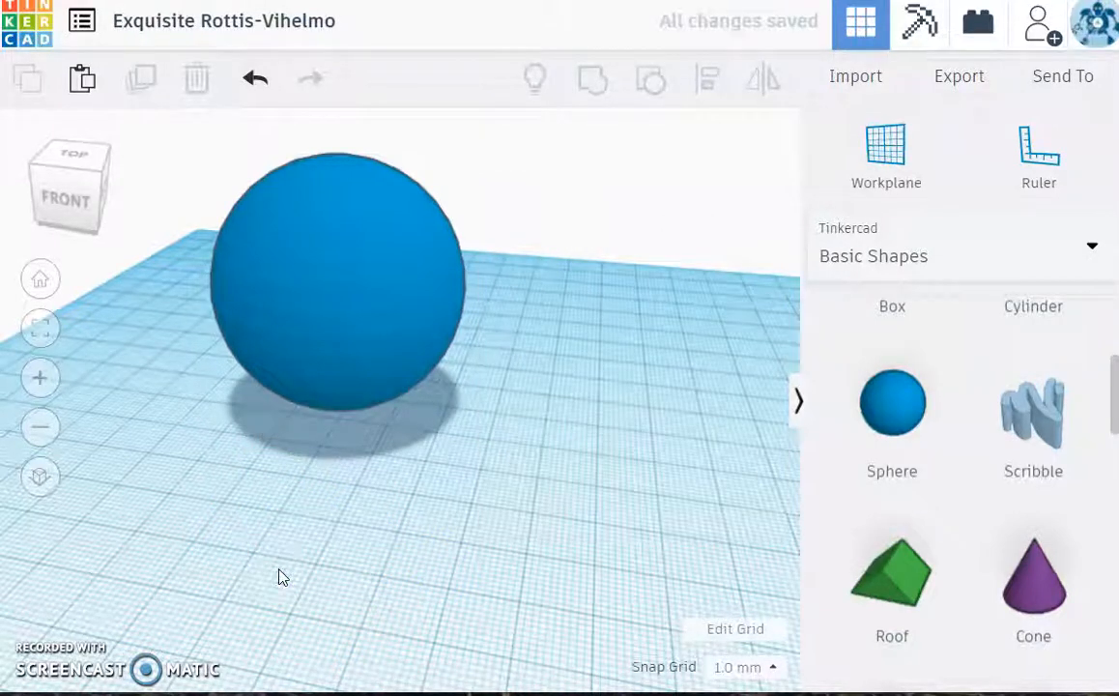
- Set a temporary workplane on the sphere's front surface and place a purple cone on it, sunk slightly into the sphere
{"action": "key", "text": "w"}
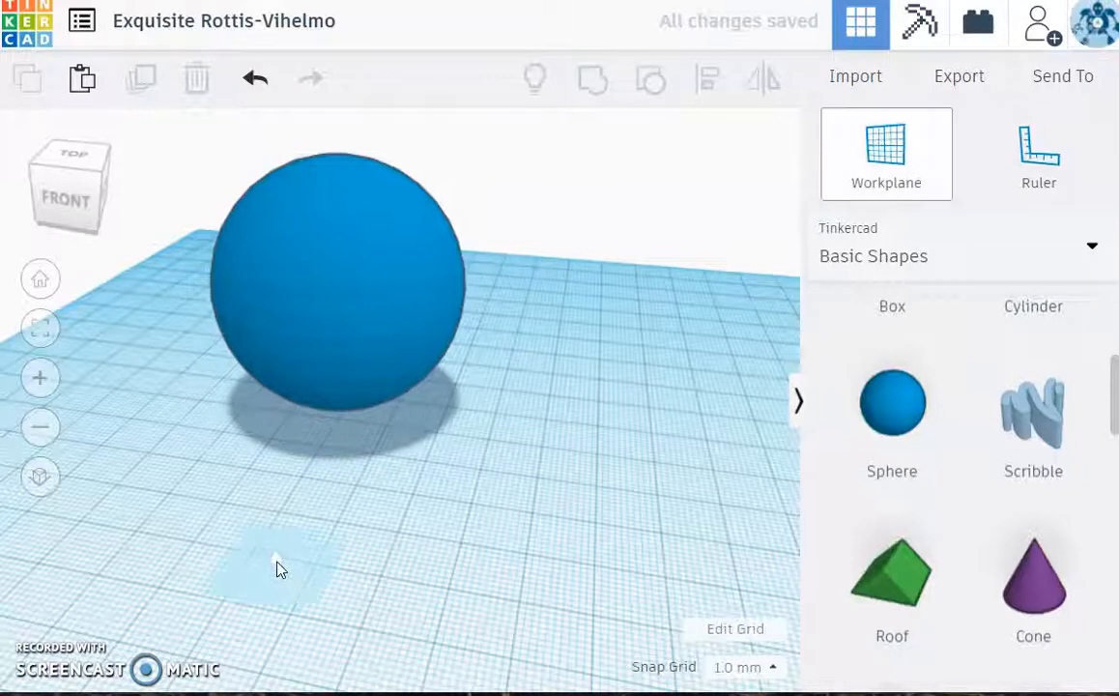
{"action": "left_click", "coordinate": [293, 319]}
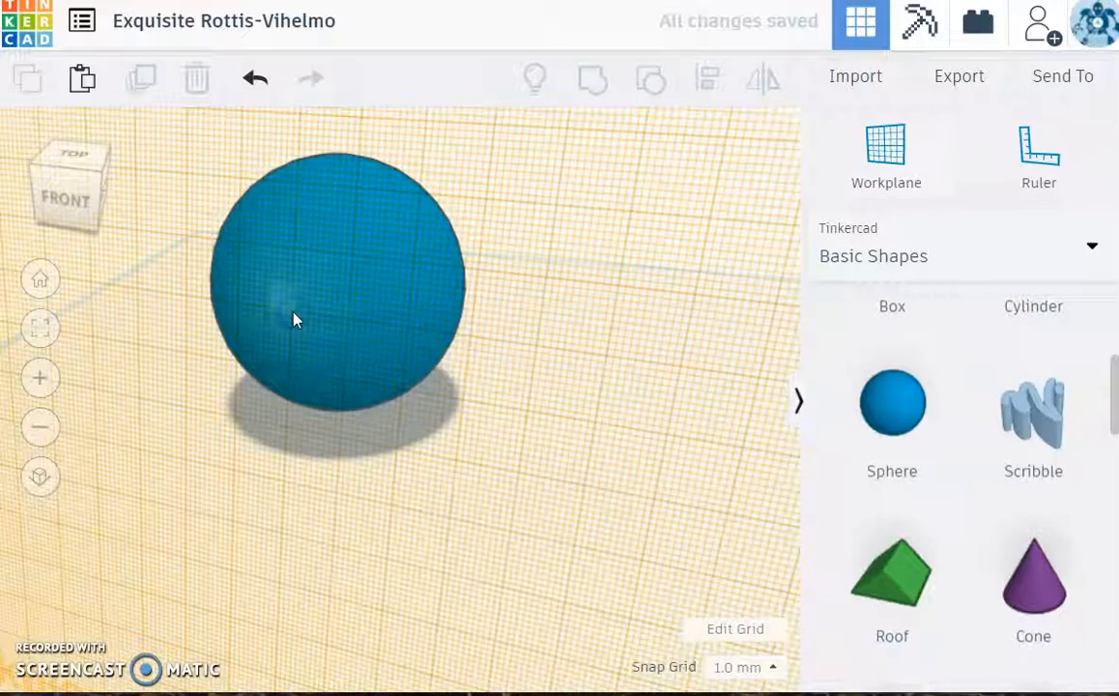
{"action": "right_click_drag", "start_coordinate": [547, 426], "coordinate": [598, 443]}
{"action": "left_click_drag", "start_coordinate": [1022, 572], "coordinate": [305, 303]}
{"action": "left_click_drag", "start_coordinate": [361, 370], "coordinate": [302, 309]}
{"action": "key", "text": "ctrl+Down"}
{"action": "key", "text": "ctrl+Down"}
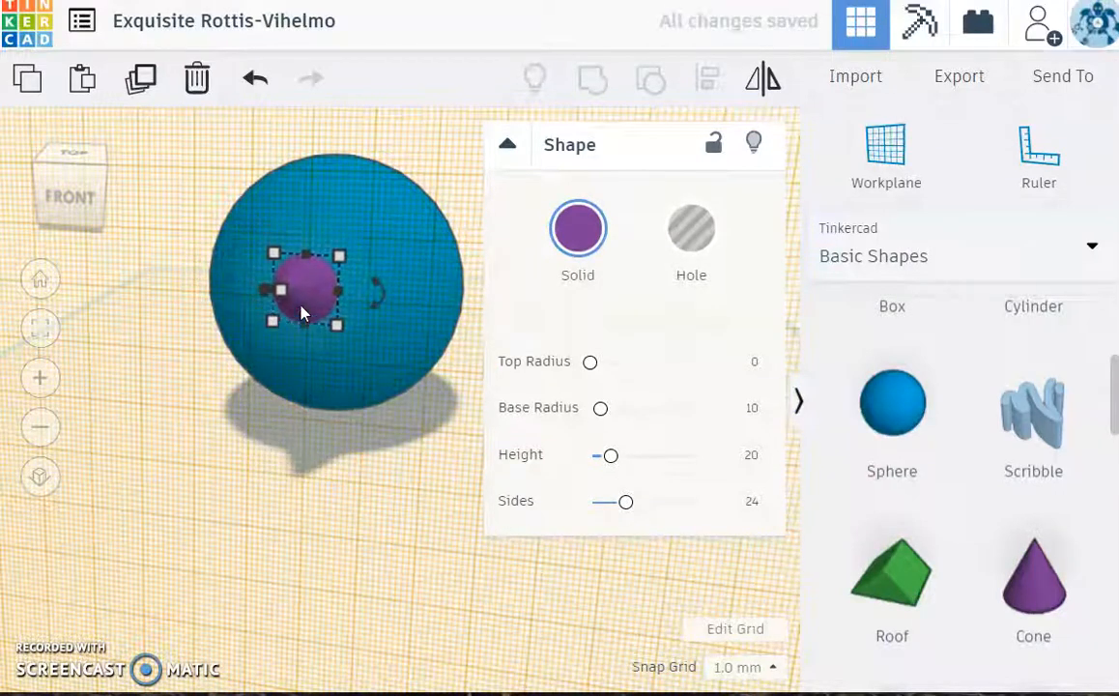
- Return the workplane to the default base grid and view the sphere with its attached cone
{"action": "left_click", "coordinate": [403, 525]}
{"action": "key", "text": "w"}
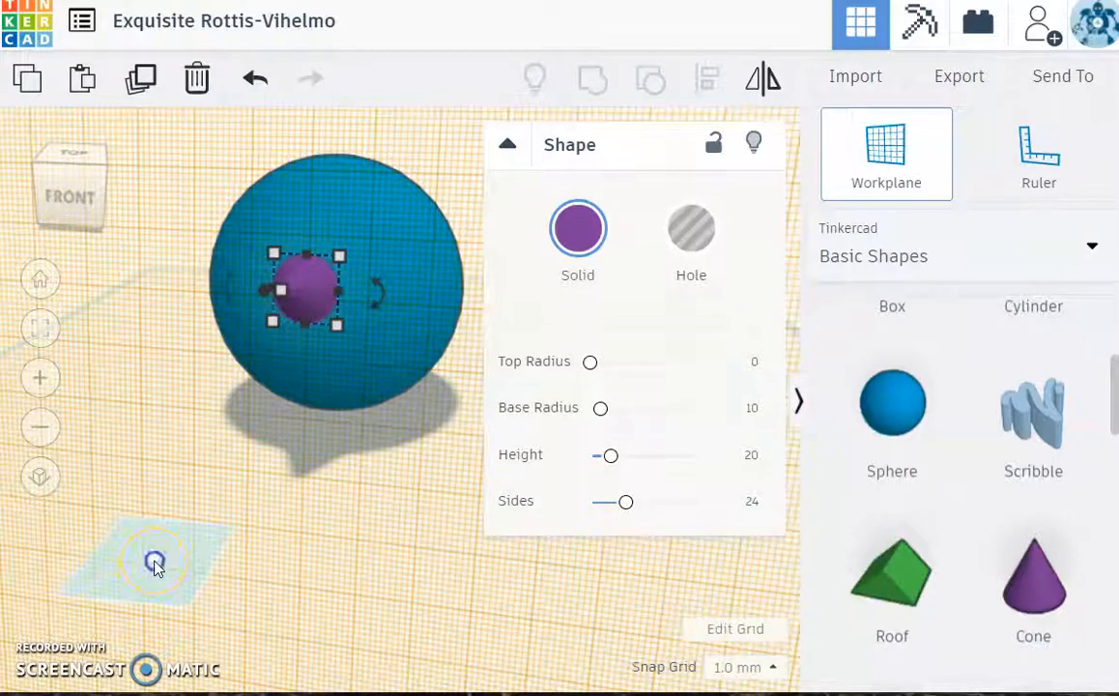
{"action": "left_click", "coordinate": [155, 565]}
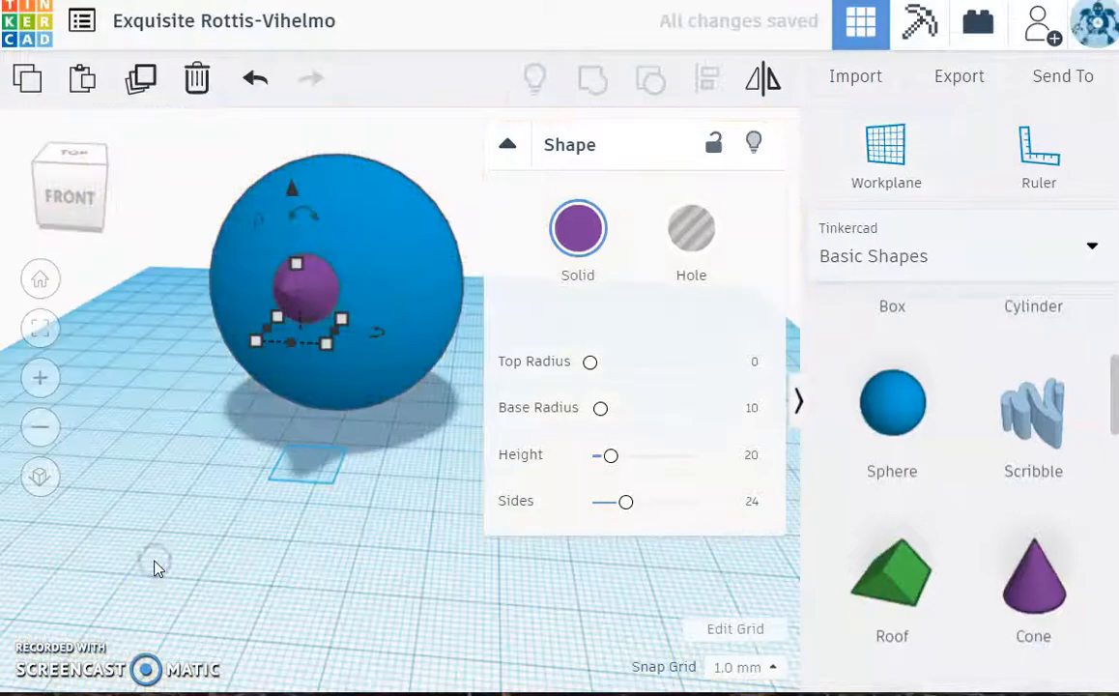
{"action": "left_click", "coordinate": [275, 547]}
{"action": "mouse_move", "coordinate": [365, 582]}
{"action": "right_mouse_down"}
{"action": "mouse_move", "coordinate": [150, 565]}
{"action": "mouse_move", "coordinate": [385, 573]}
{"action": "mouse_move", "coordinate": [349, 573]}
{"action": "right_mouse_up"}
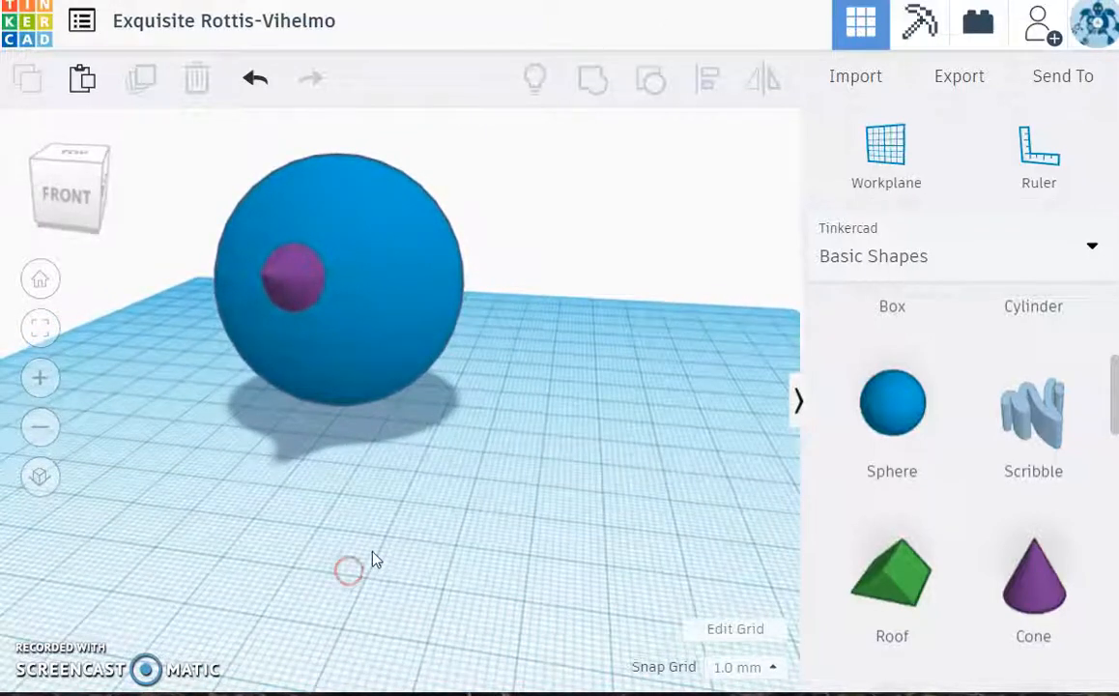
{"action": "scroll", "coordinate": [442, 567], "scroll_direction": "down", "scroll_amount": 2}
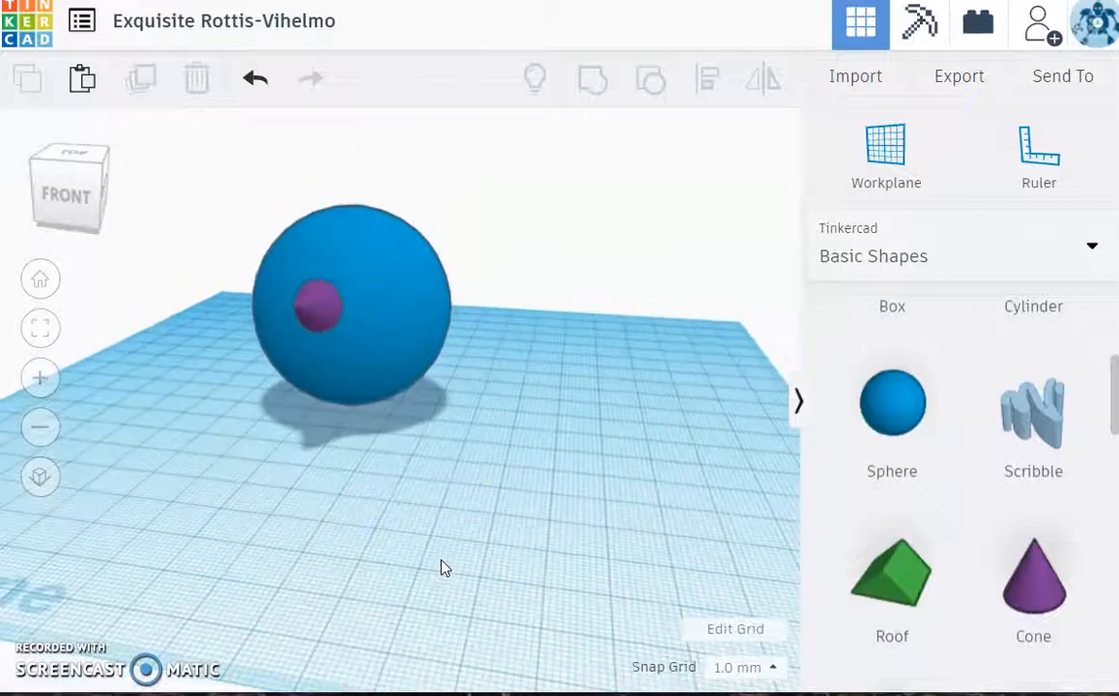
- Place a solid red box in front of the sphere, and delete the sphere and the purple cone
{"action": "scroll", "coordinate": [954, 469], "scroll_direction": "up", "scroll_amount": 3}
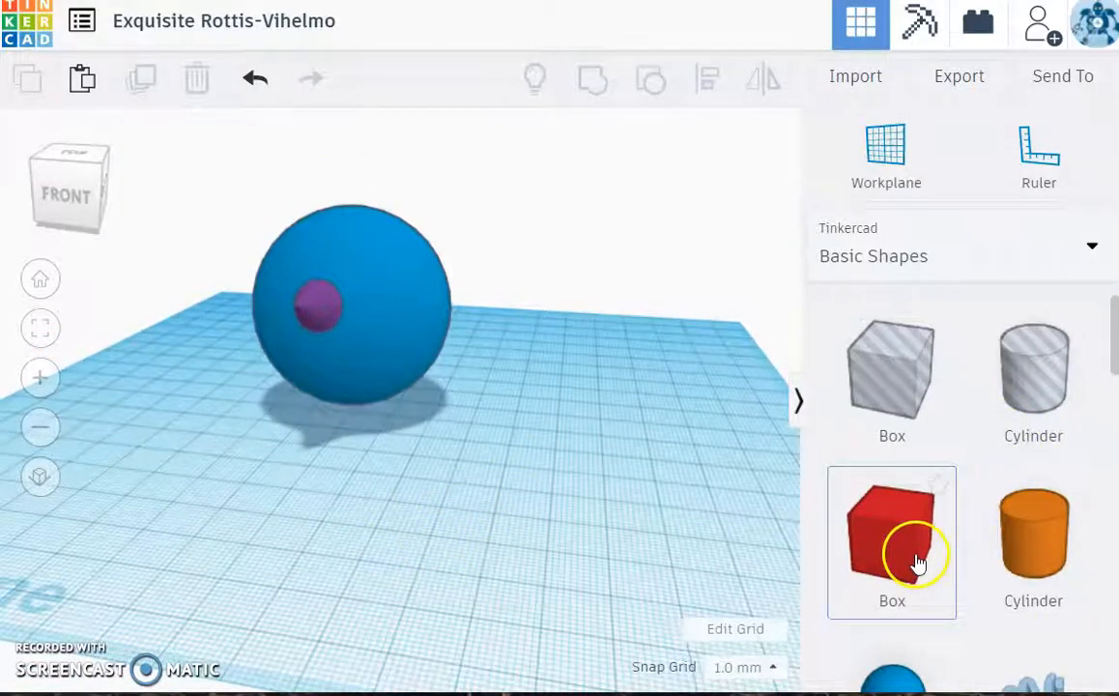
{"action": "left_click_drag", "start_coordinate": [916, 559], "coordinate": [337, 413]}
{"action": "left_click", "coordinate": [437, 570]}
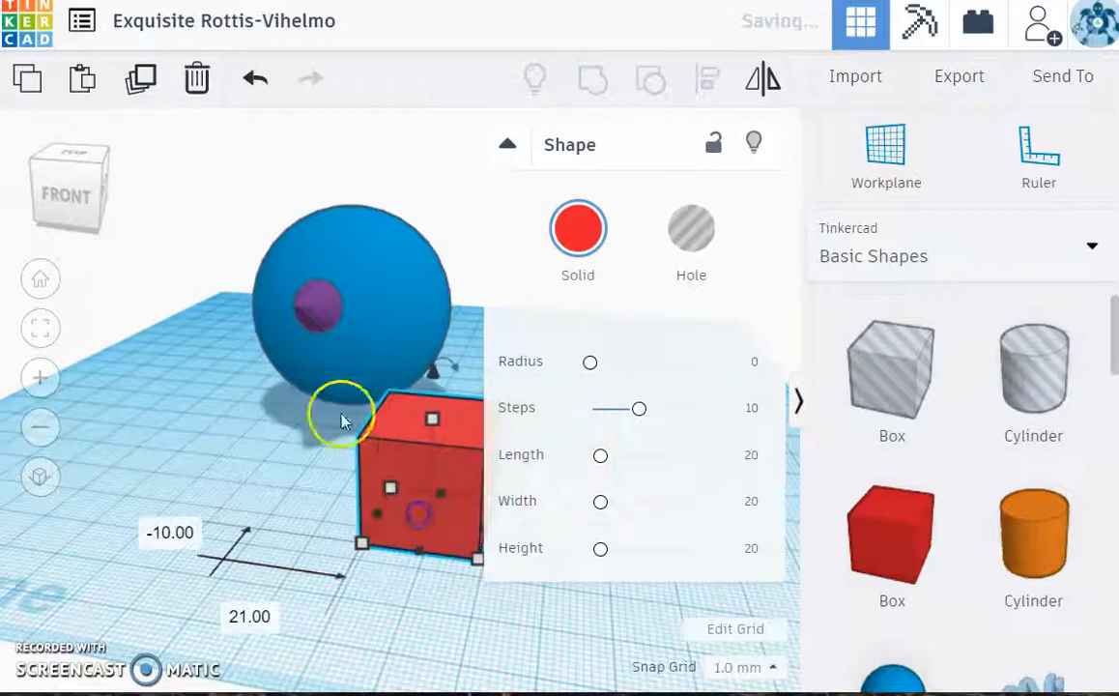
{"action": "left_click", "coordinate": [377, 345]}
{"action": "key", "text": "Delete"}
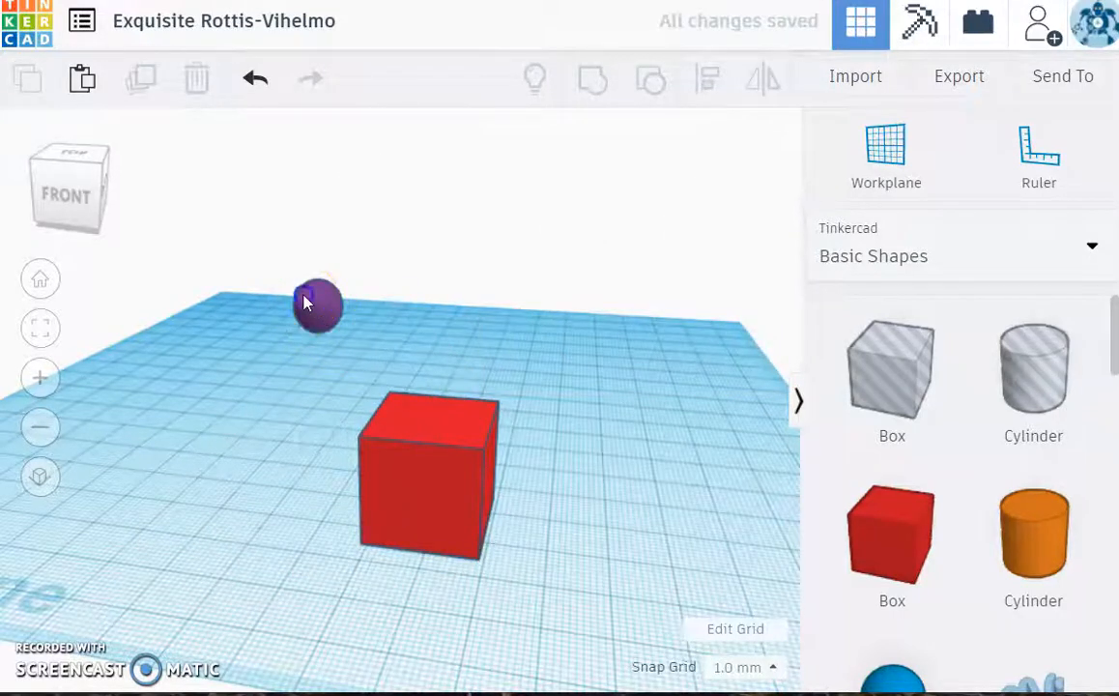
{"action": "left_click", "coordinate": [309, 301]}
{"action": "key", "text": "Delete"}
- Move the red box about 40 mm left and 39 mm back, and stretch its base in width and depth
{"action": "left_click_drag", "start_coordinate": [396, 449], "coordinate": [265, 365]}
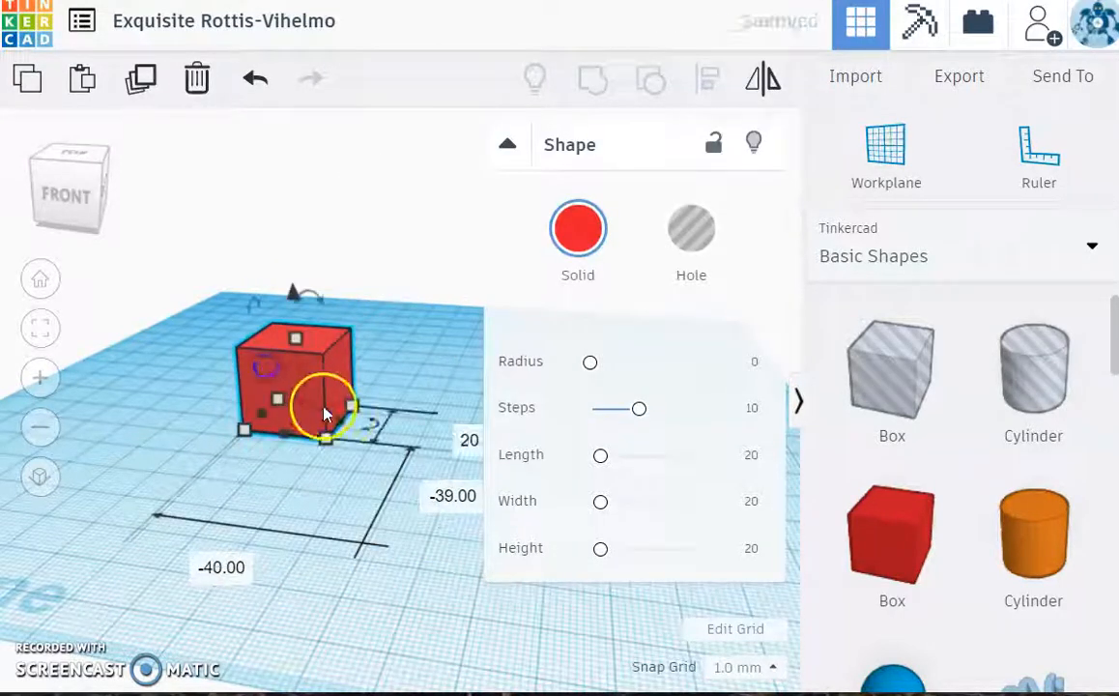
{"action": "left_click_drag", "start_coordinate": [337, 413], "coordinate": [400, 447]}
{"action": "left_click_drag", "start_coordinate": [317, 450], "coordinate": [293, 508]}
{"action": "left_click", "coordinate": [282, 559]}
{"action": "right_click_drag", "start_coordinate": [306, 547], "coordinate": [304, 454]}
- Duplicate the enlarged red box and place the copy in front of the original
{"action": "left_click", "coordinate": [305, 443]}
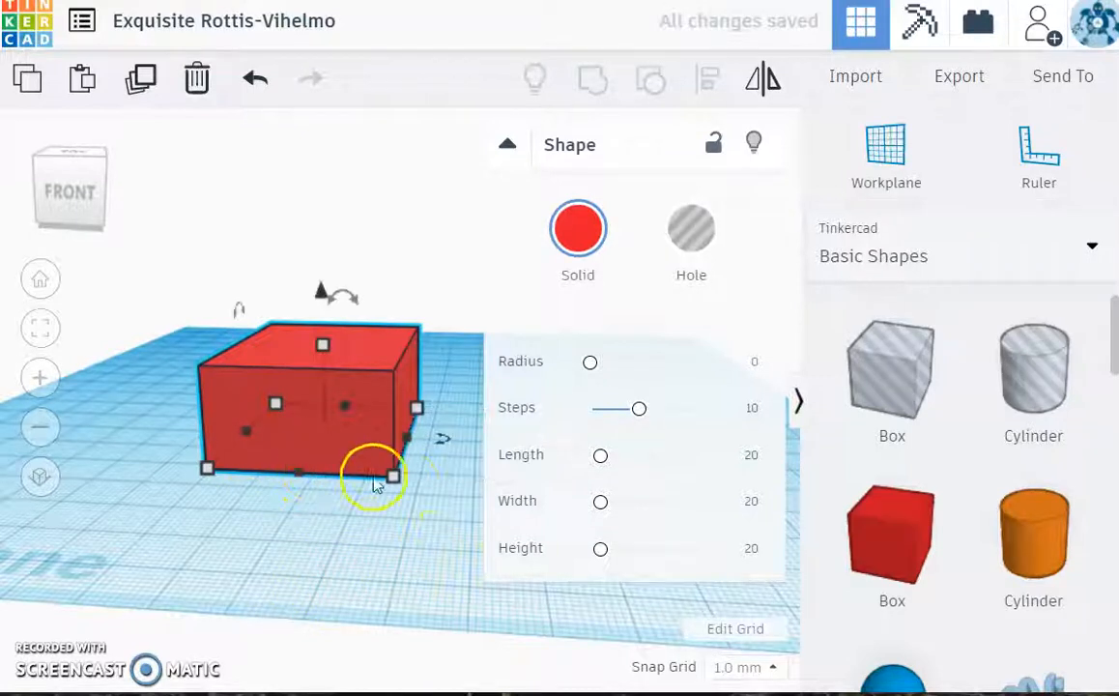
{"action": "key", "text": "ctrl+v"}
{"action": "left_click_drag", "start_coordinate": [448, 439], "coordinate": [309, 556]}
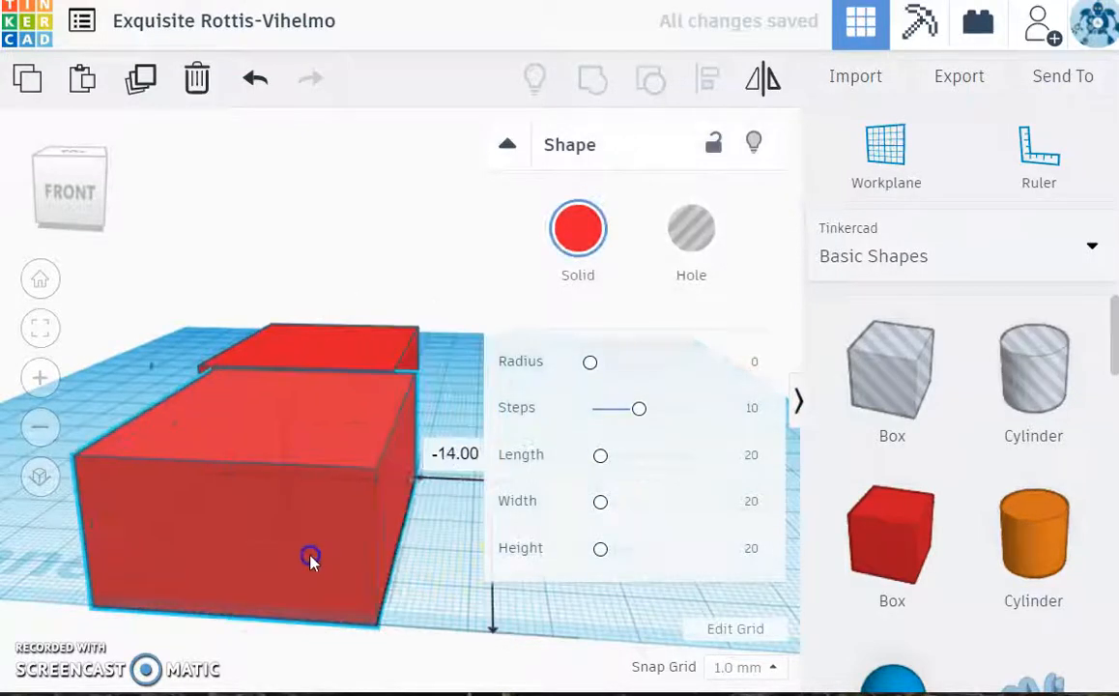
- Lower the copied box's height to 13 mm and narrow it from both sides
{"action": "left_click_drag", "start_coordinate": [280, 417], "coordinate": [280, 452]}
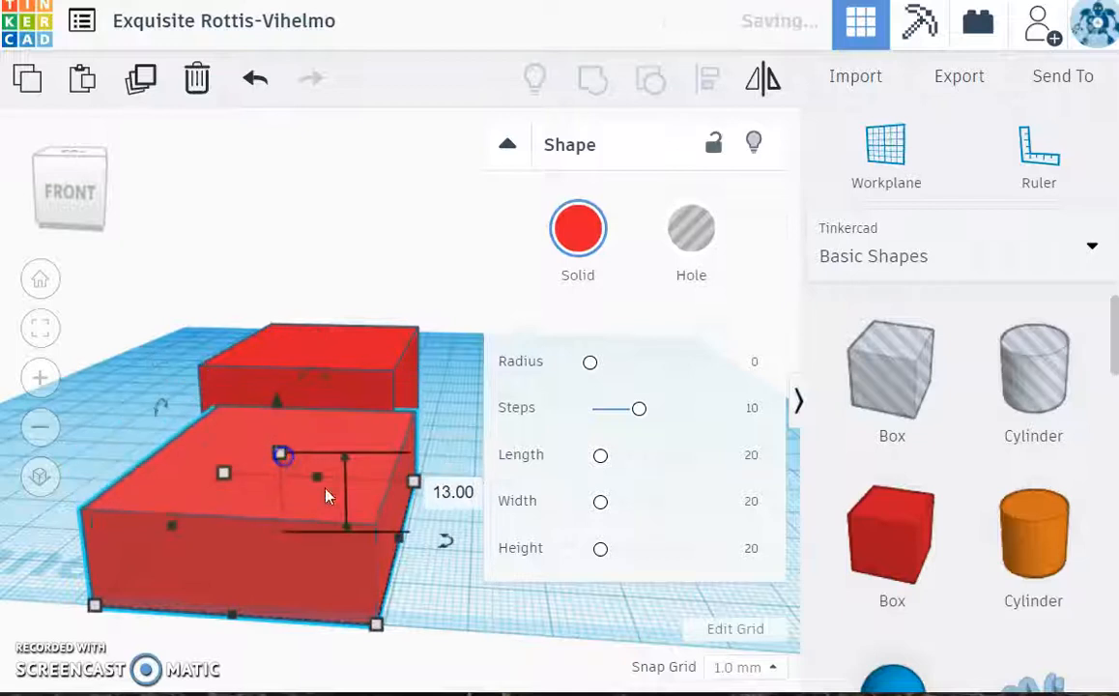
{"action": "left_click_drag", "start_coordinate": [397, 538], "coordinate": [332, 534]}
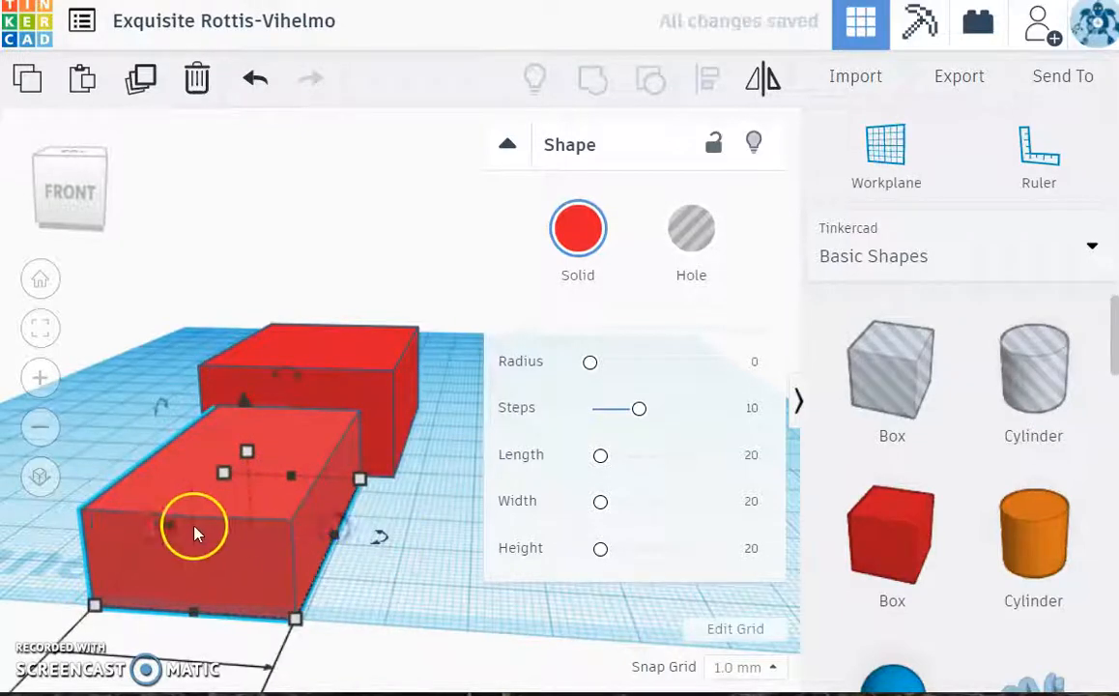
{"action": "left_click_drag", "start_coordinate": [173, 526], "coordinate": [207, 577]}
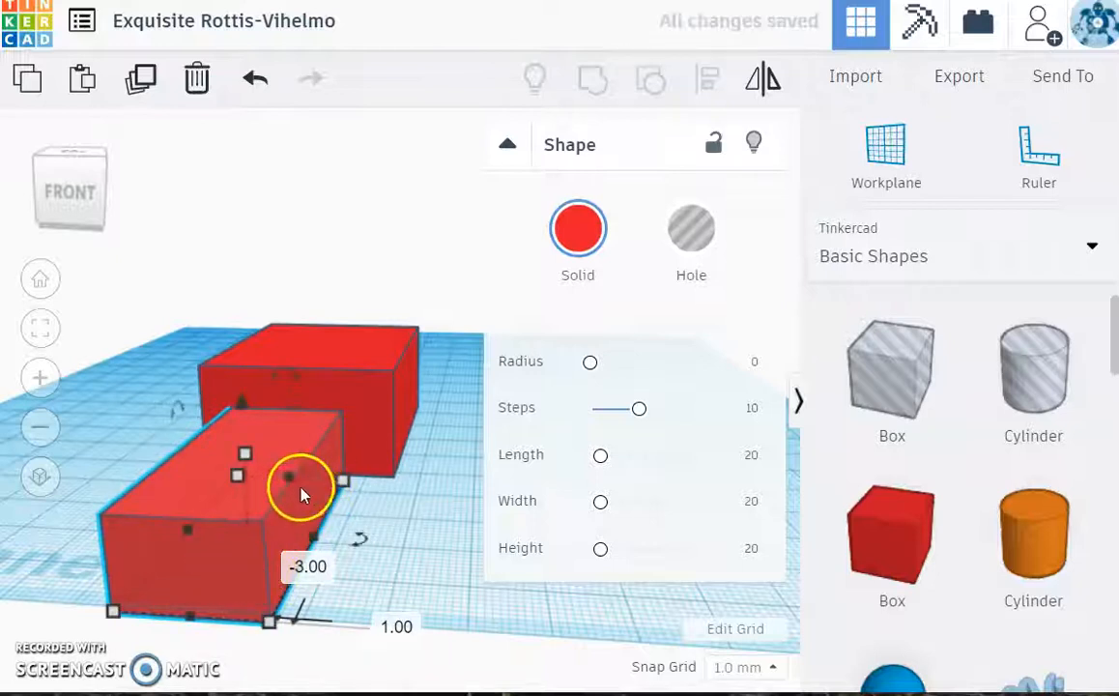
- Turn the smaller box into a hole and nudge it back until it partly overlaps the large red box's front
{"action": "left_click", "coordinate": [224, 558]}
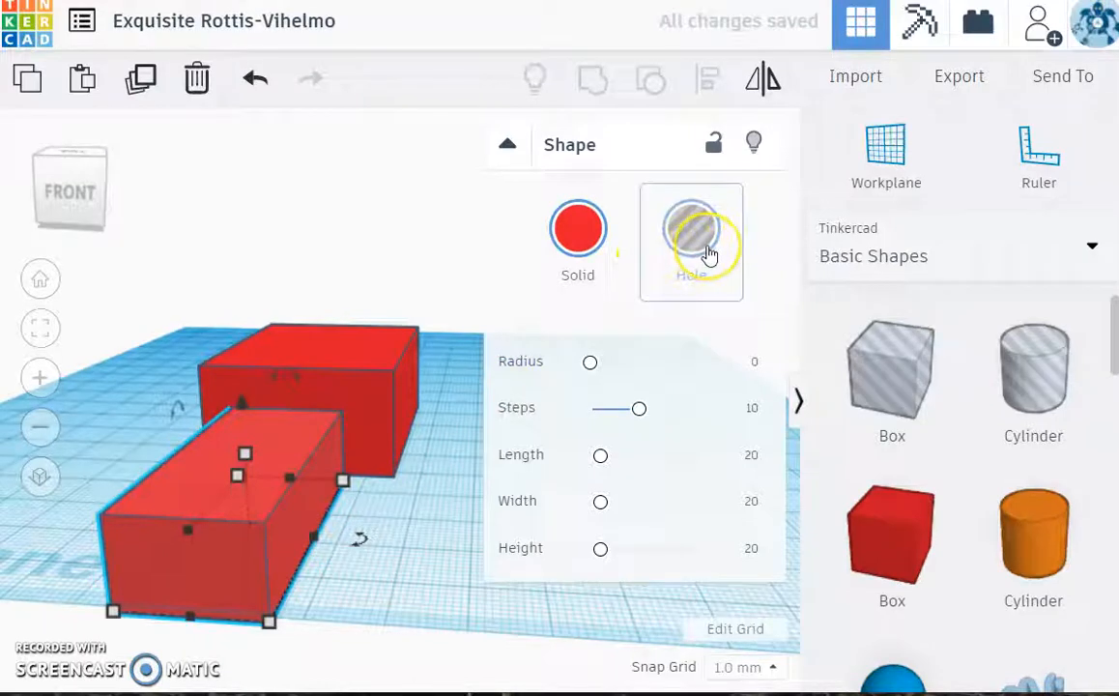
{"action": "left_click", "coordinate": [709, 253]}
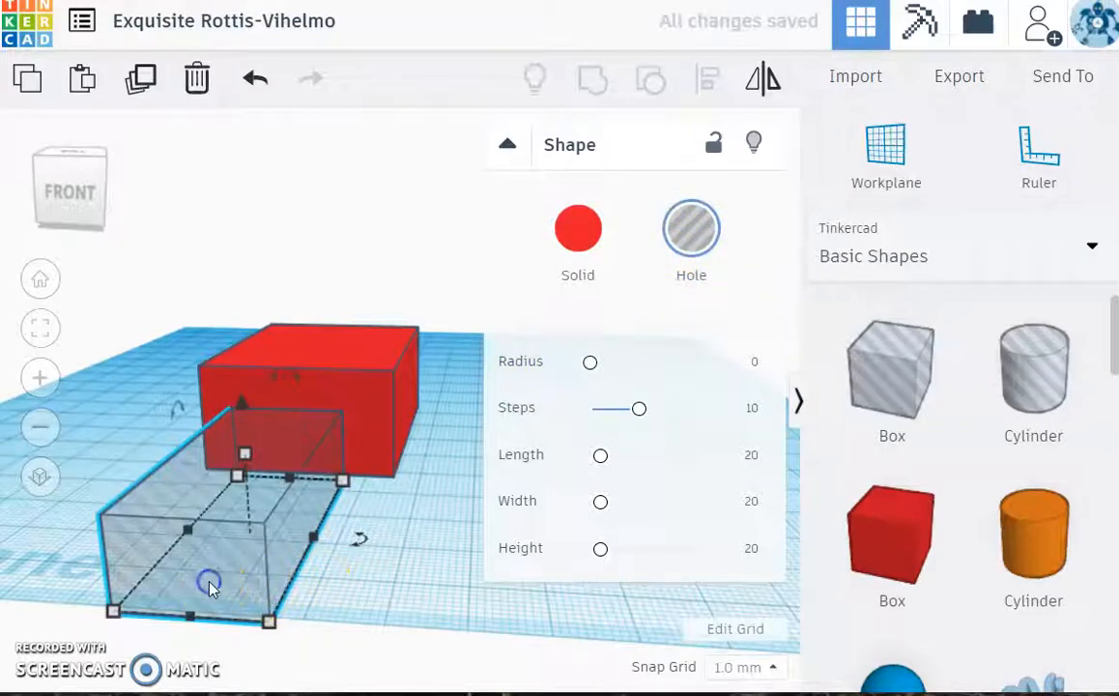
{"action": "key", "text": "Up"}
{"action": "key", "text": "Up"}
{"action": "key", "text": "Up"}
{"action": "key", "text": "Up"}
{"action": "key", "text": "Up"}
{"action": "key", "text": "Up"}
{"action": "key", "text": "Up"}
{"action": "key", "text": "Up"}
{"action": "key", "text": "Up"}
{"action": "key", "text": "Up"}
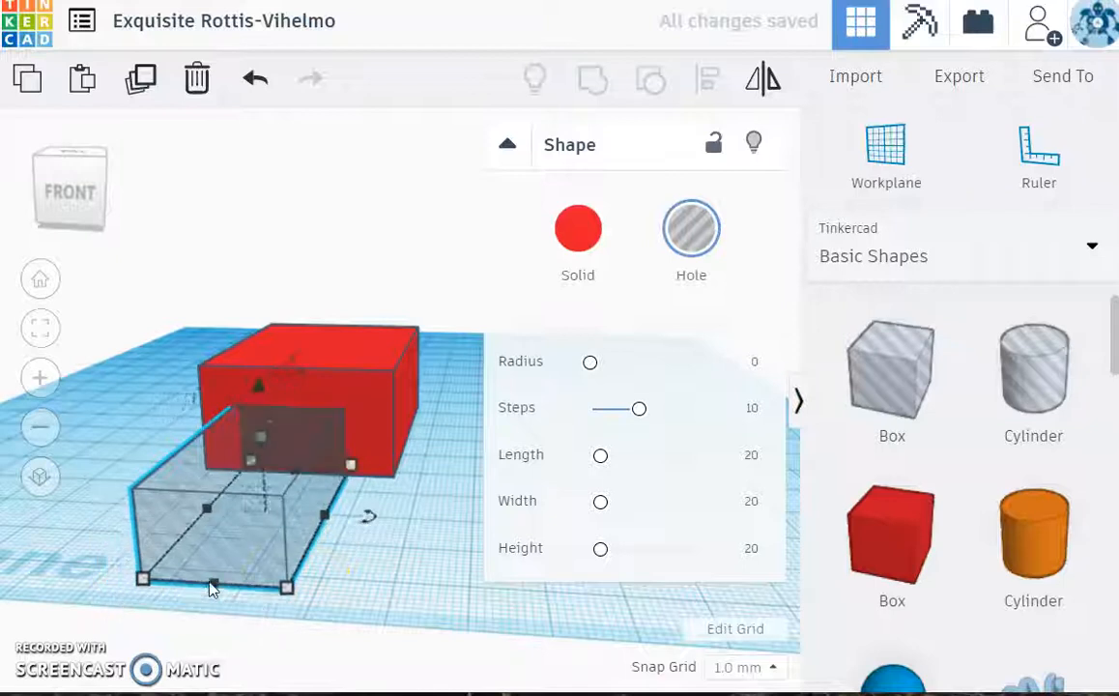
{"action": "key", "text": "Up"}
{"action": "key", "text": "Up"}
{"action": "key", "text": "Up"}
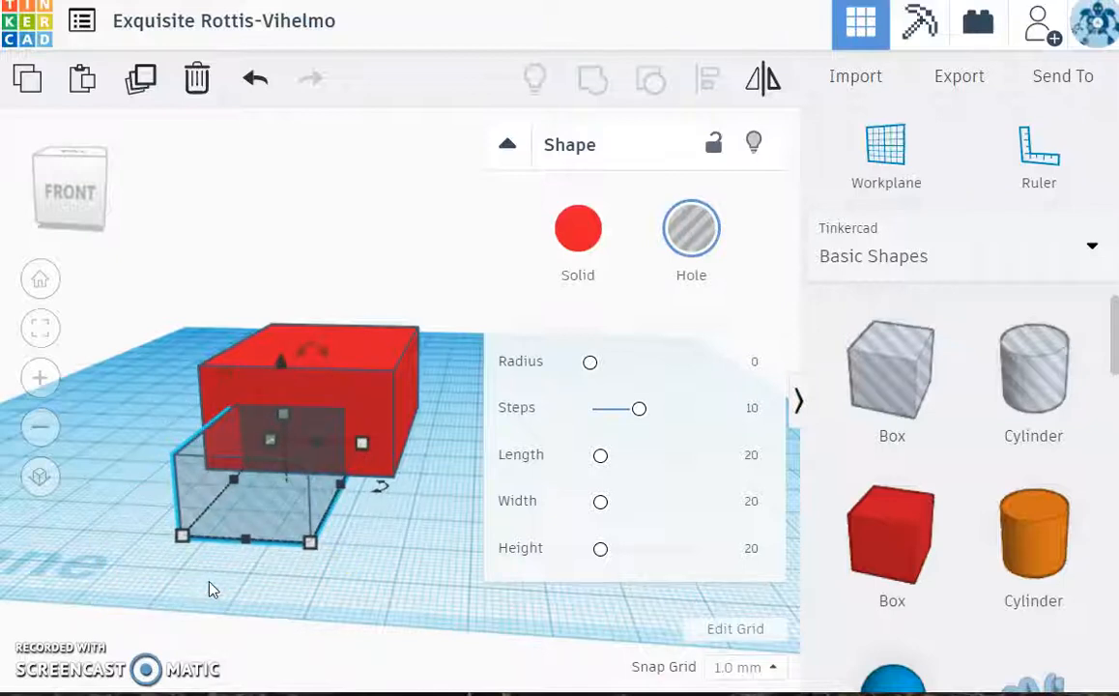
{"action": "left_click", "coordinate": [312, 393]}
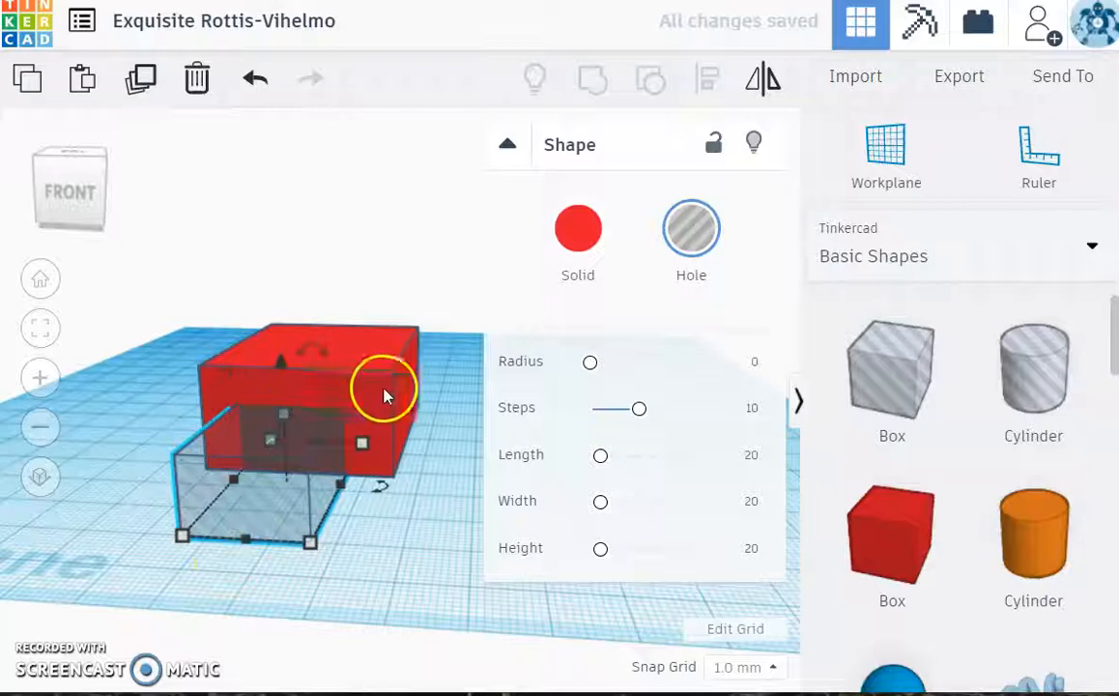
{"action": "left_click", "coordinate": [434, 529]}
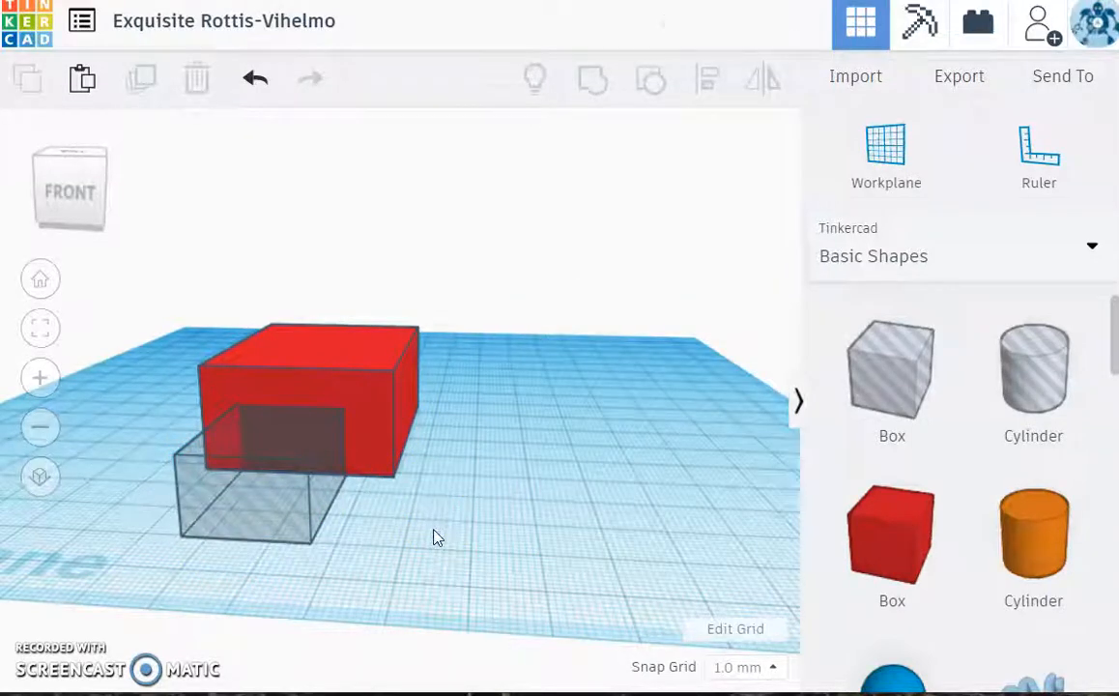
- Group the hole box with the large red box to cut an opening in its front
{"action": "left_click", "coordinate": [259, 504]}
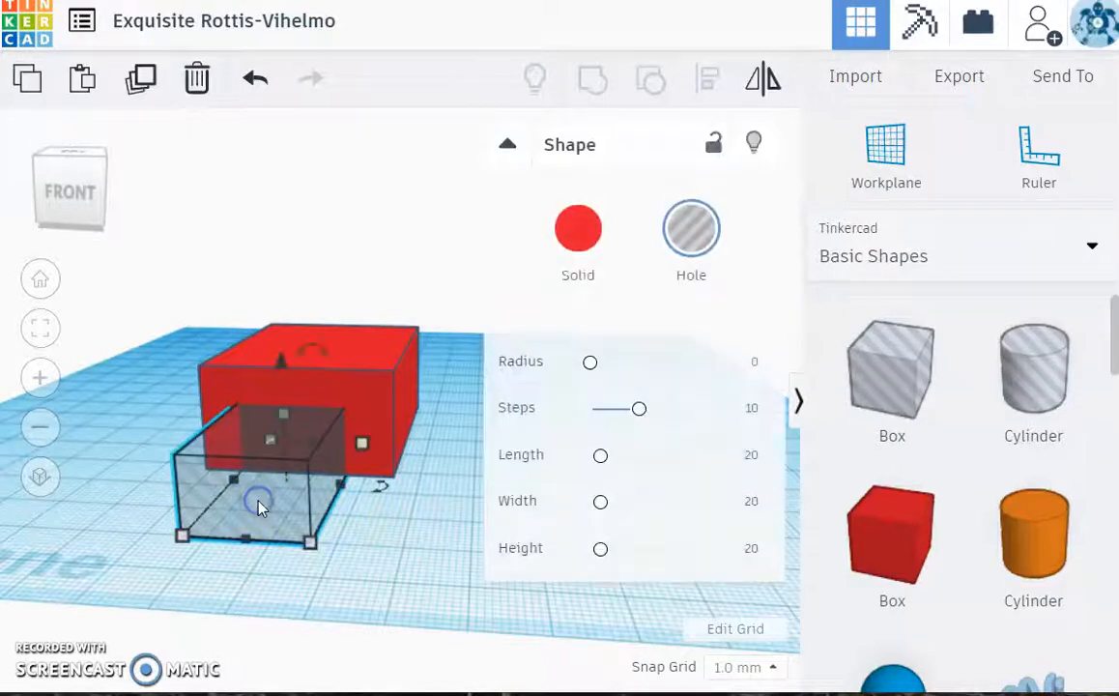
{"action": "left_click", "coordinate": [340, 398], "text": "shift"}
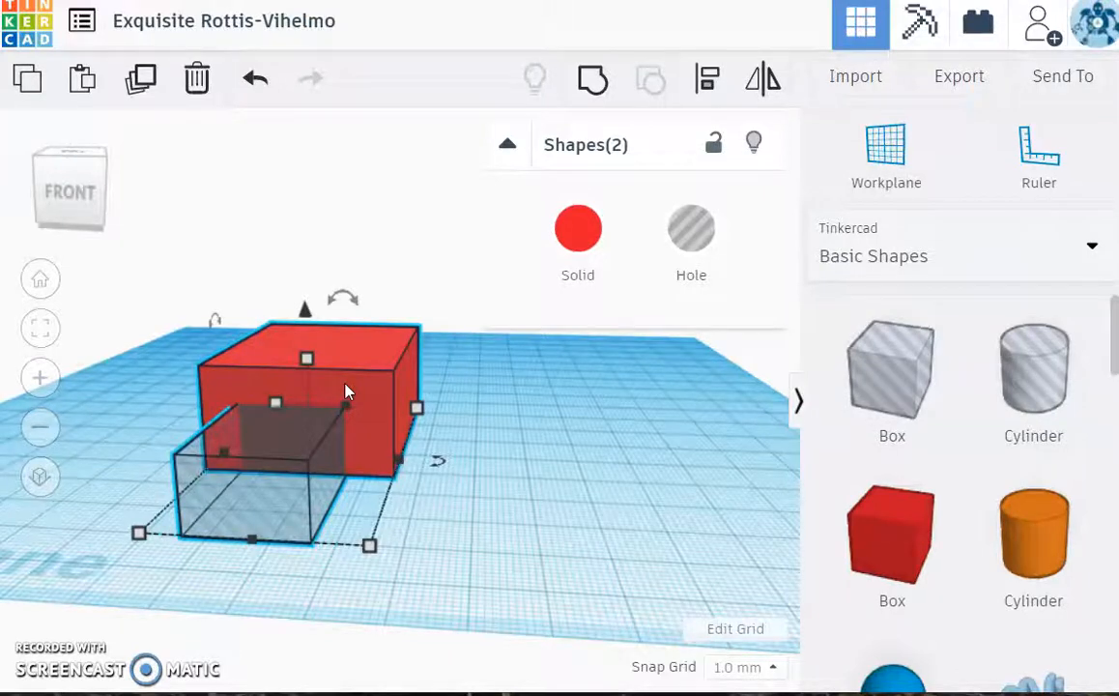
{"action": "key", "text": "ctrl+g"}
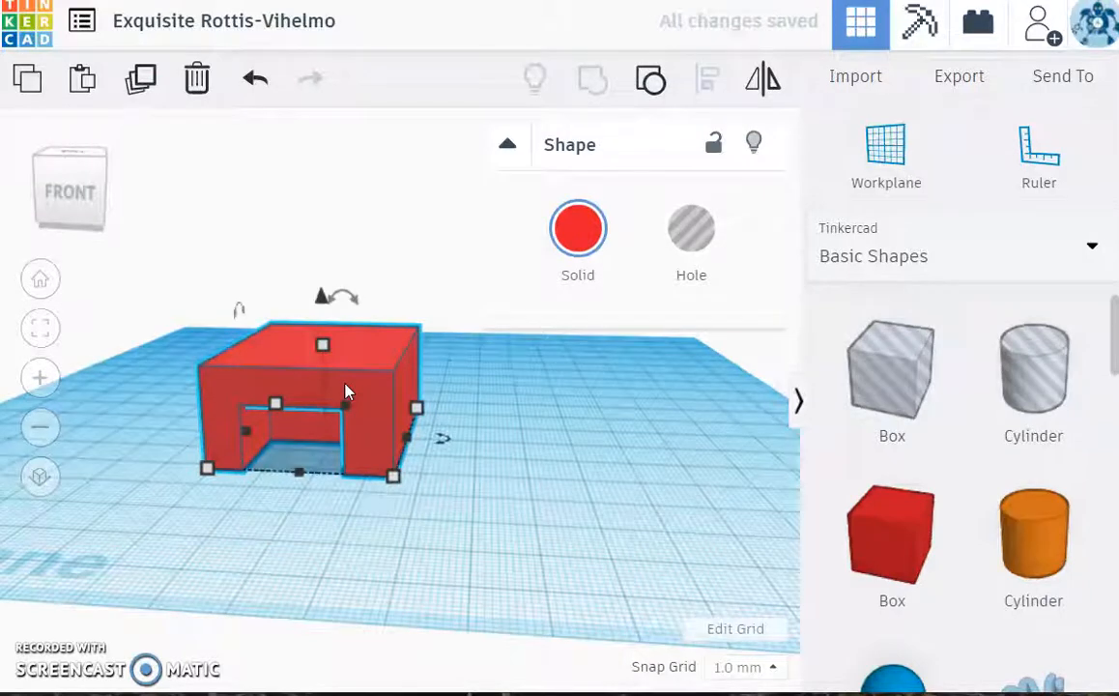
- Examine the cut opening up close from the front, and return to the designs dashboard
{"action": "left_click", "coordinate": [295, 527]}
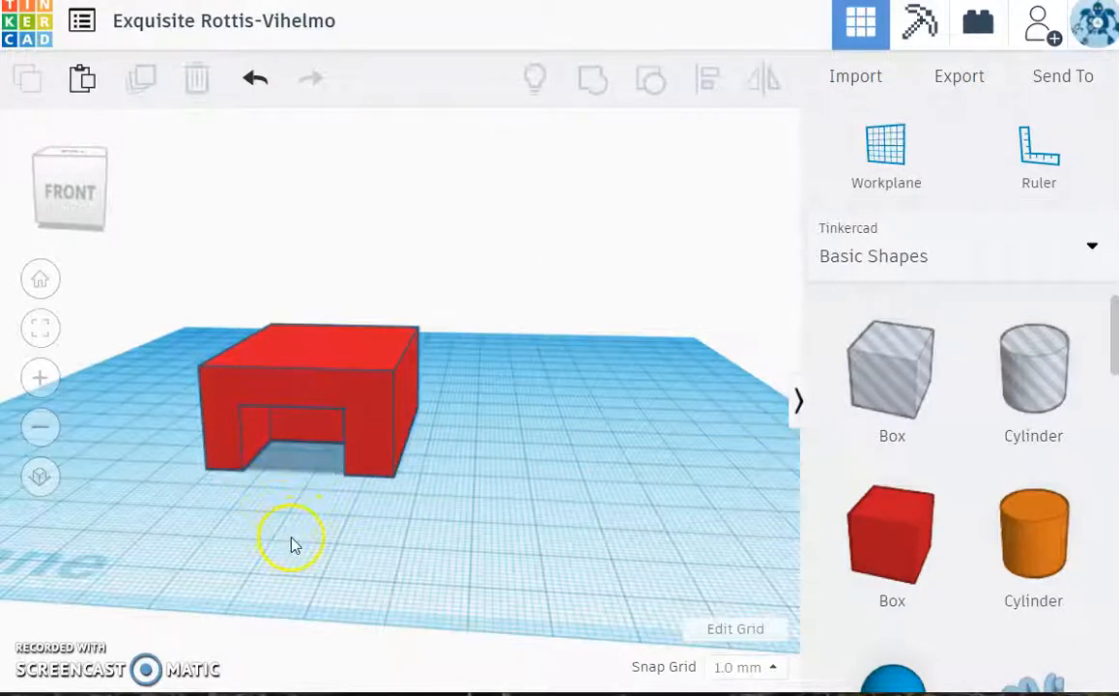
{"action": "mouse_move", "coordinate": [301, 564]}
{"action": "right_mouse_down"}
{"action": "mouse_move", "coordinate": [320, 564]}
{"action": "mouse_move", "coordinate": [327, 544]}
{"action": "mouse_move", "coordinate": [289, 547]}
{"action": "mouse_move", "coordinate": [309, 565]}
{"action": "right_mouse_up"}
{"action": "scroll", "coordinate": [313, 550], "scroll_direction": "up", "scroll_amount": 5}
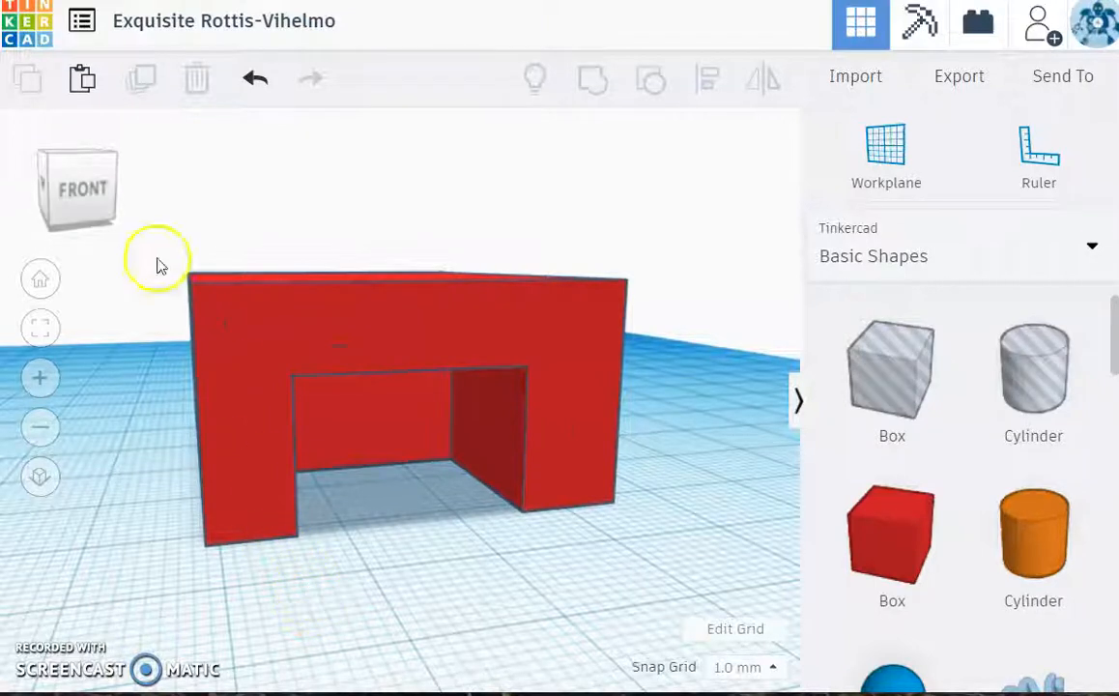
{"action": "left_click", "coordinate": [35, 36]}
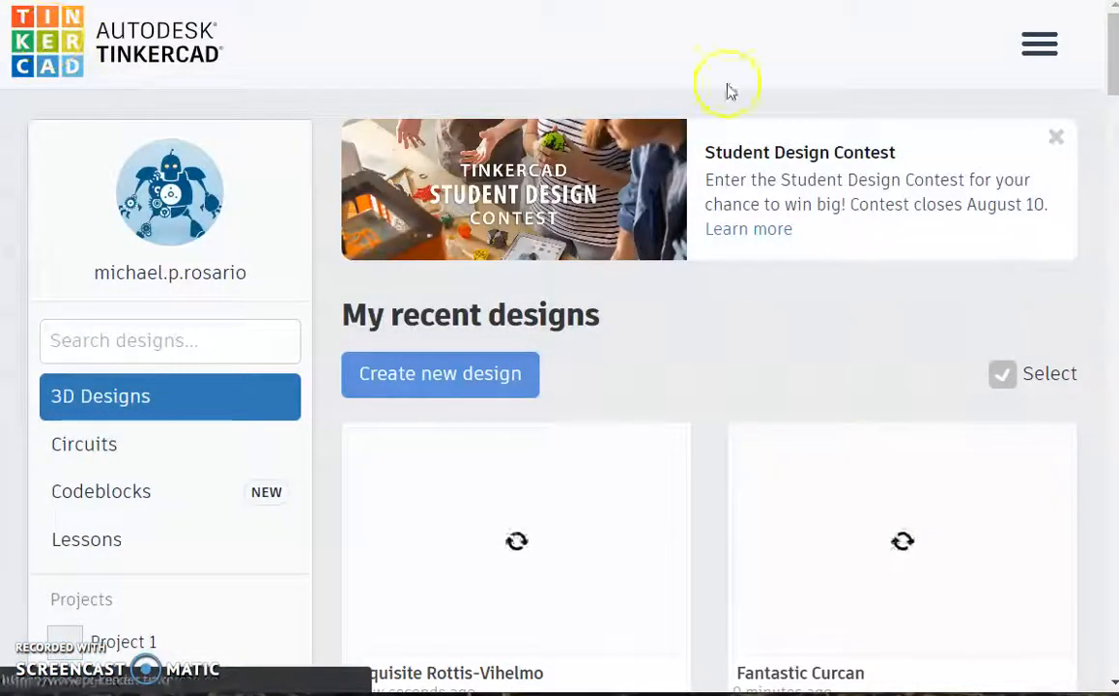
- Open Tinkercad's Learn section and look over the 3D Starters that teach basic design functions
{"action": "left_click", "coordinate": [1040, 50]}
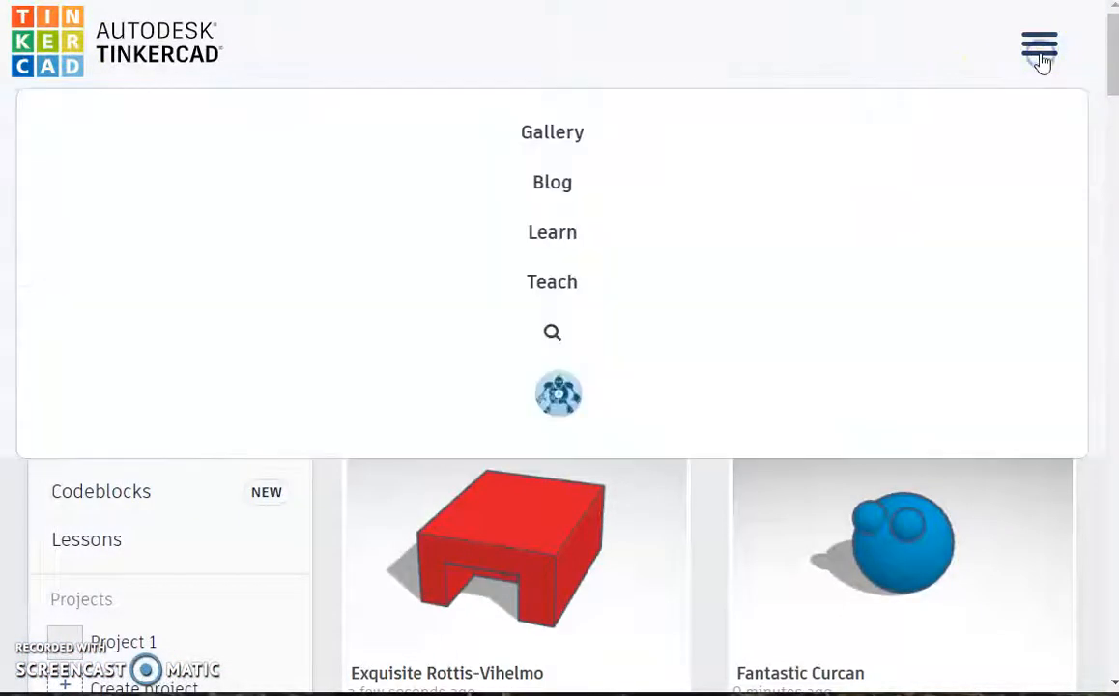
{"action": "left_click", "coordinate": [574, 232]}
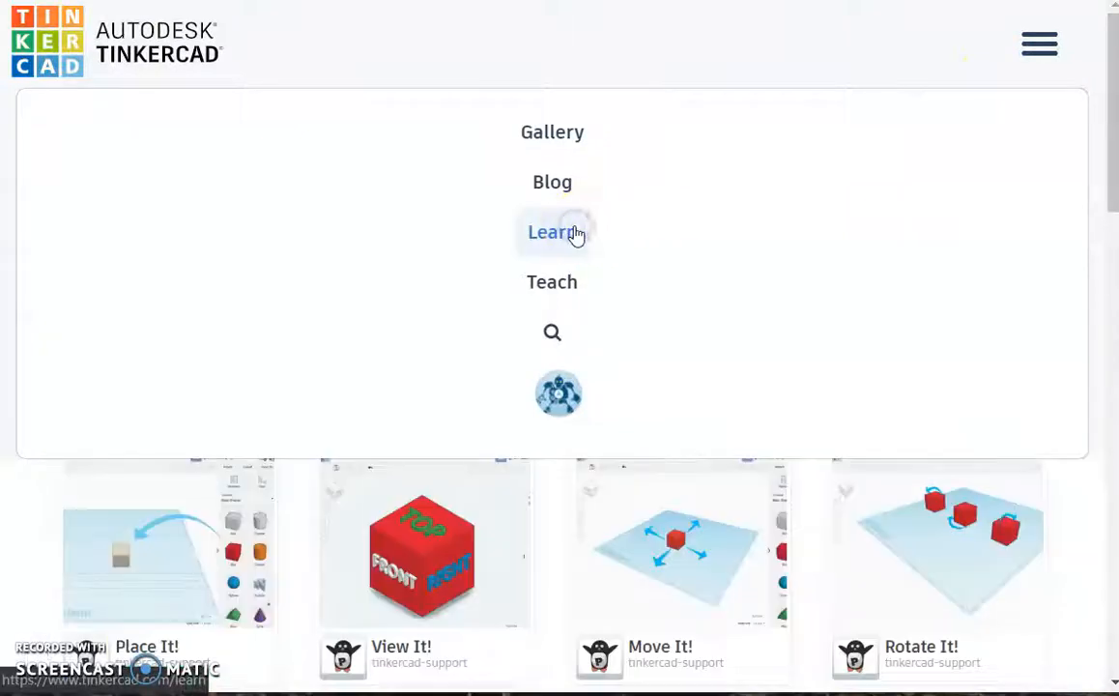
{"action": "left_click", "coordinate": [1042, 46]}
{"action": "left_click", "coordinate": [739, 360]}
{"action": "left_click", "coordinate": [317, 485]}
{"action": "scroll", "coordinate": [220, 486], "scroll_direction": "down", "scroll_amount": 2}
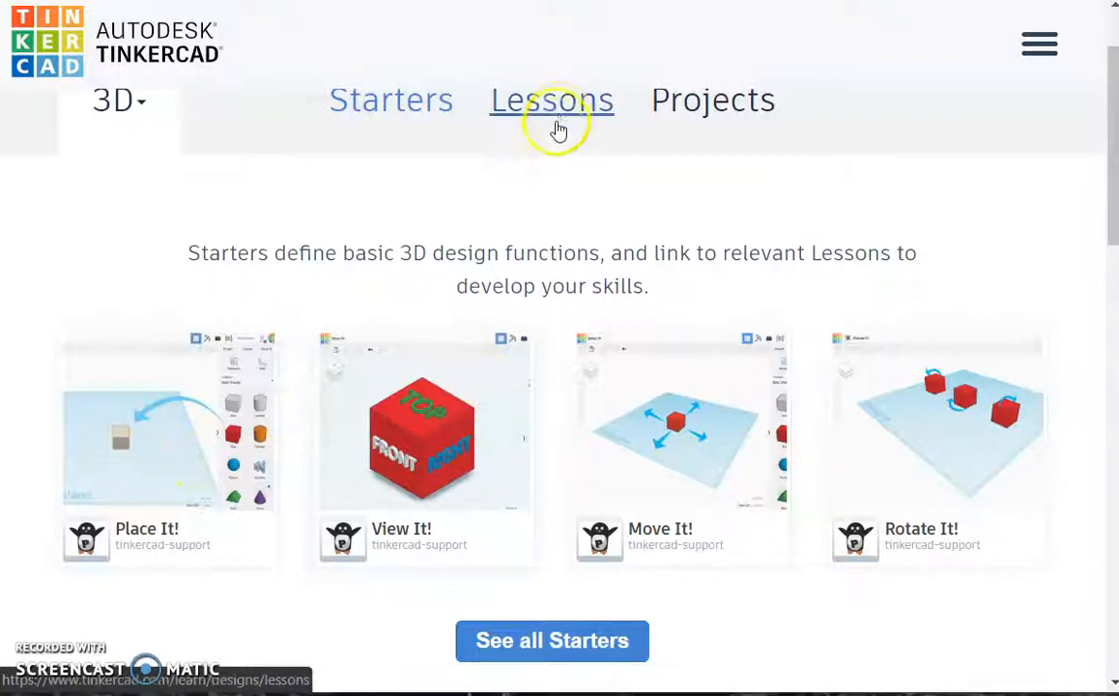
- Switch the 3D learning content to Lessons and browse the featured lessons
{"action": "left_click", "coordinate": [559, 114]}
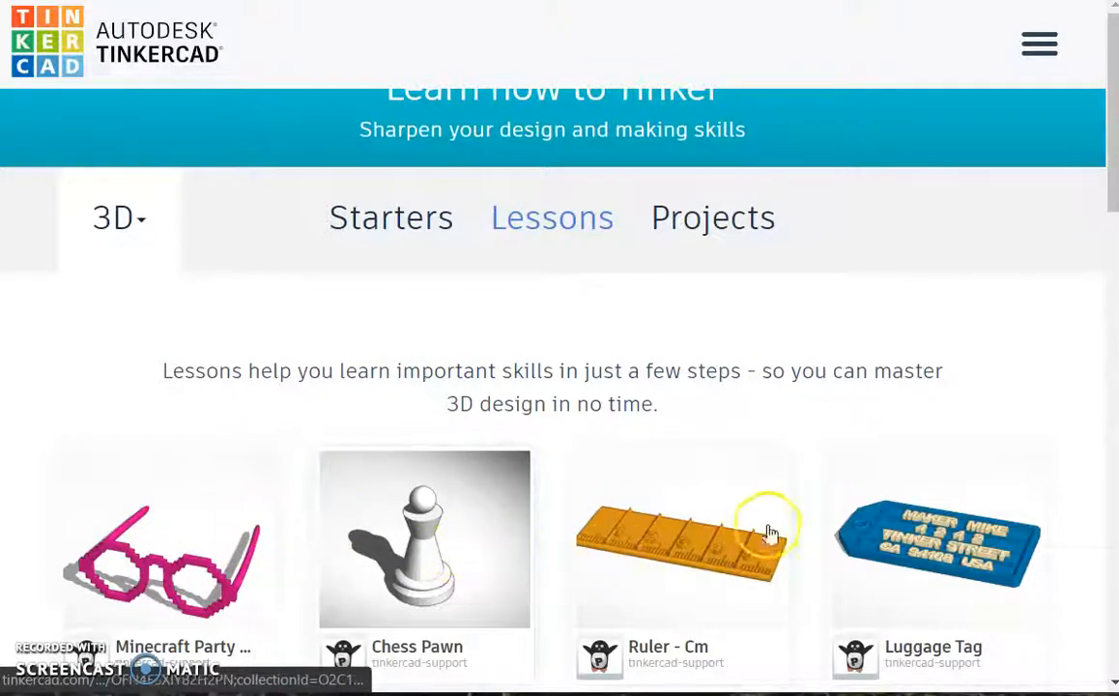
{"action": "scroll", "coordinate": [987, 551], "scroll_direction": "down", "scroll_amount": 3}
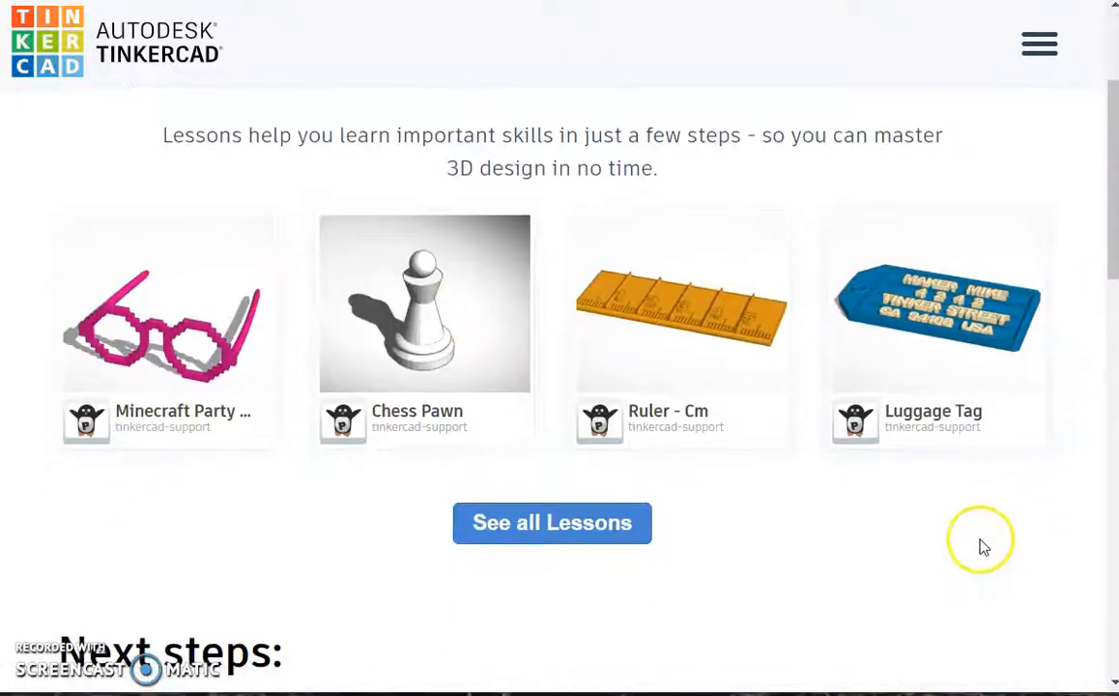
{"action": "scroll", "coordinate": [982, 545], "scroll_direction": "up", "scroll_amount": 2}
{"action": "scroll", "coordinate": [982, 545], "scroll_direction": "up", "scroll_amount": 1}
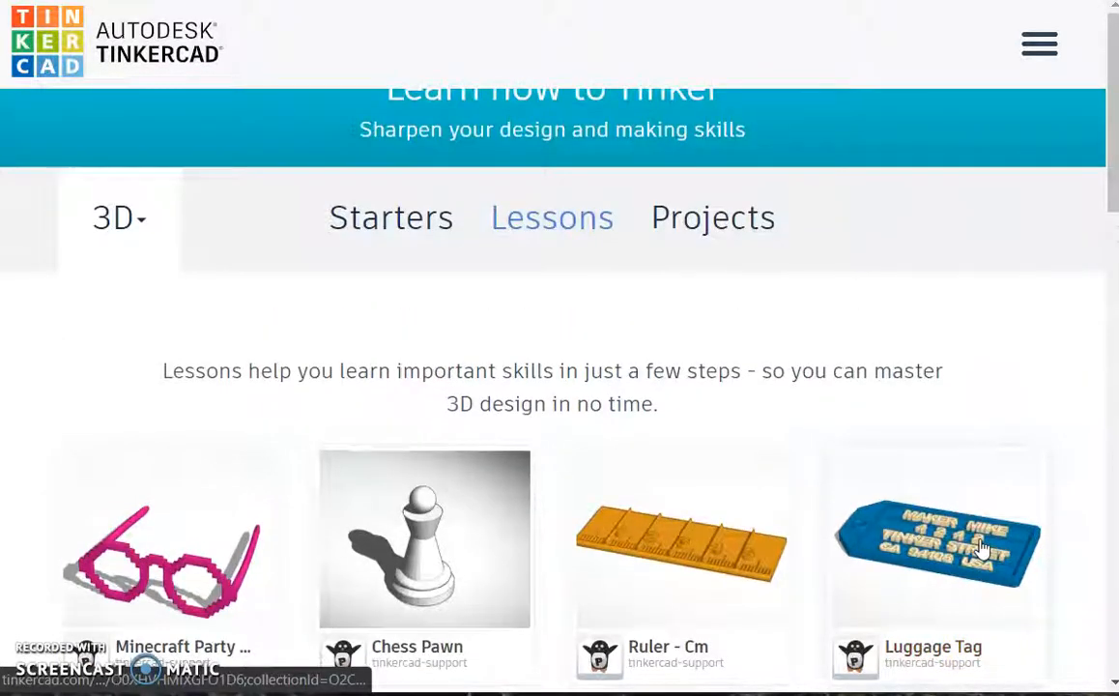